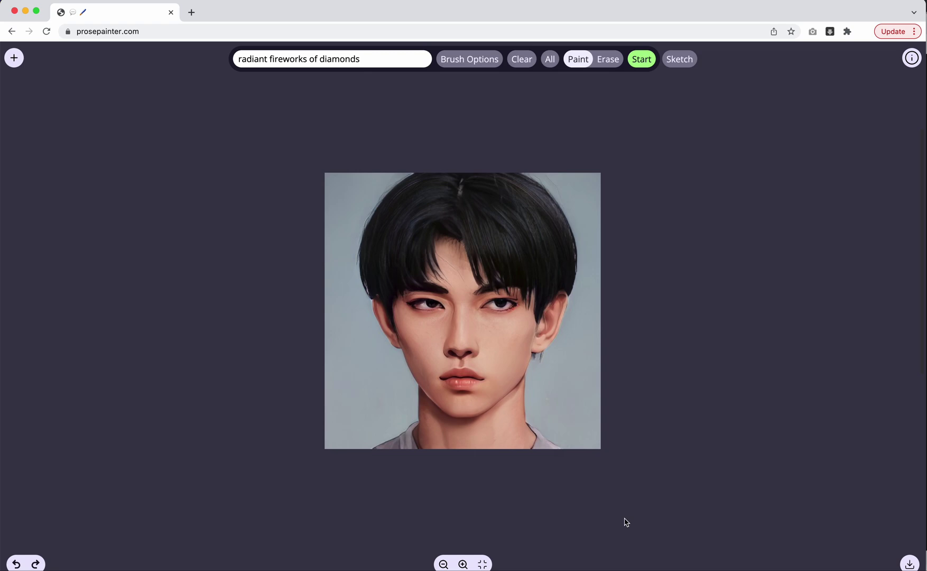
# - View the ProsePainter information overview, close it, and bring up the New Painting dialog
pyautogui.click(142, 31)
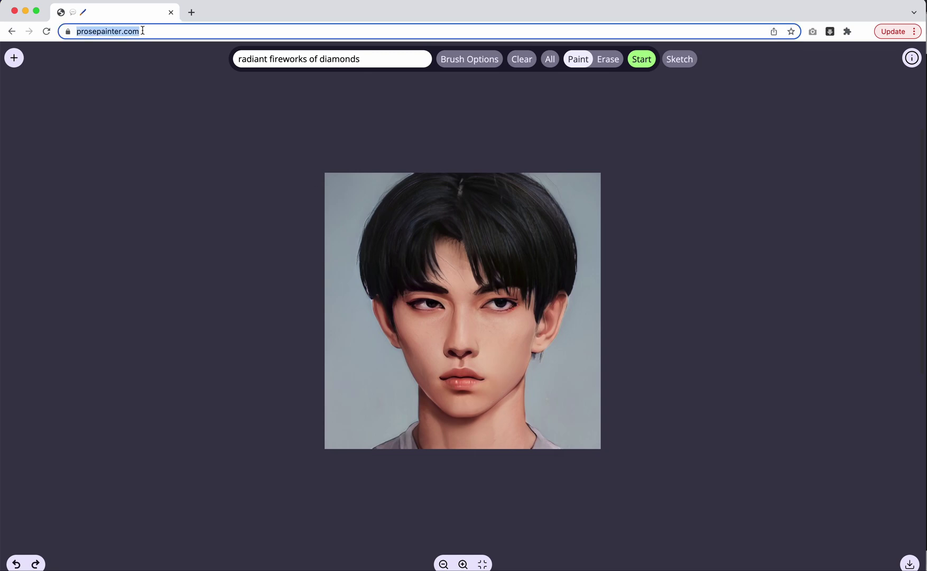
pyautogui.click(202, 113)
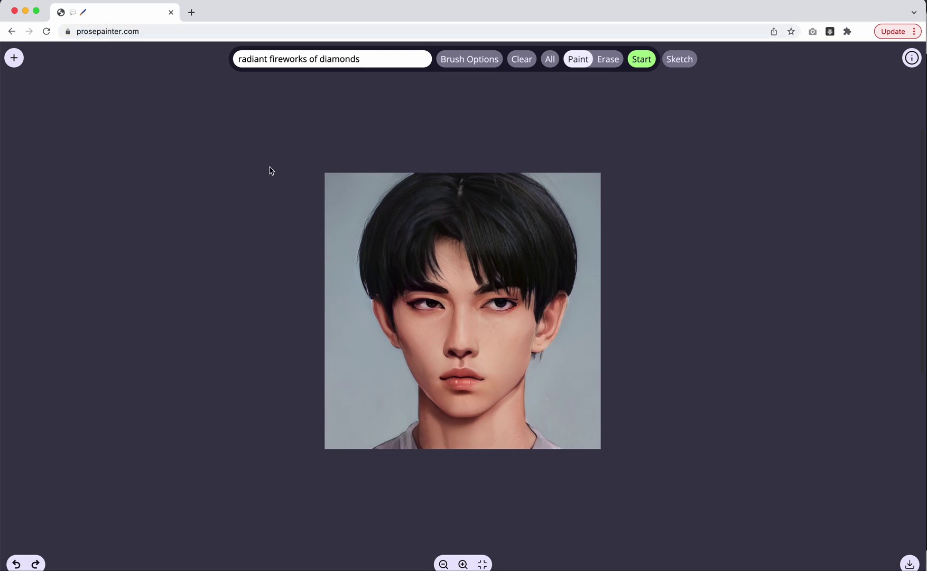
pyautogui.click(911, 59)
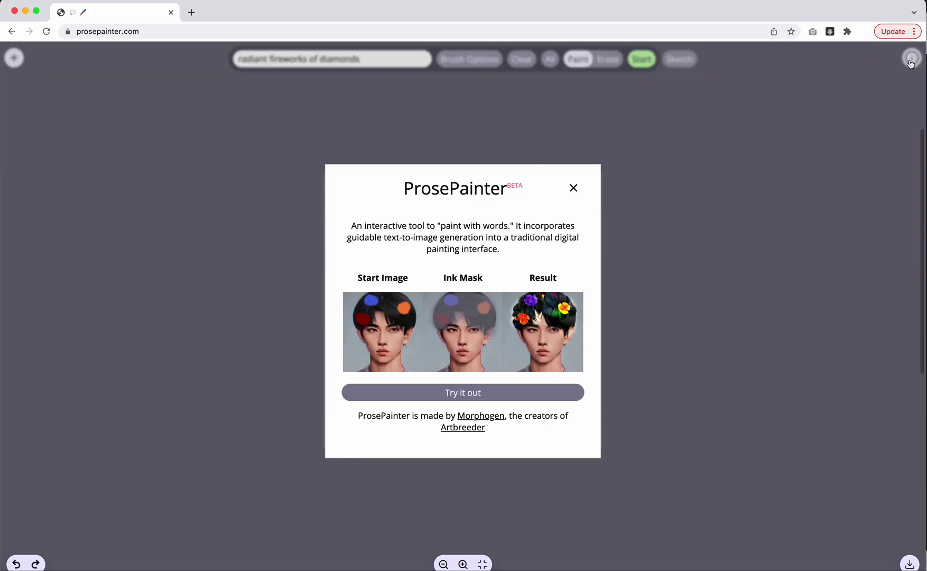
pyautogui.click(574, 188)
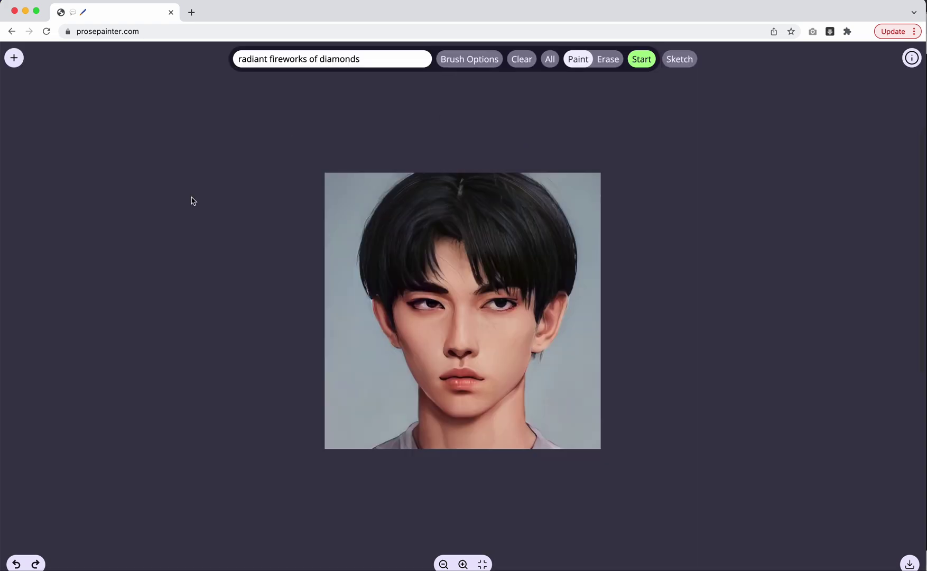
pyautogui.click(15, 59)
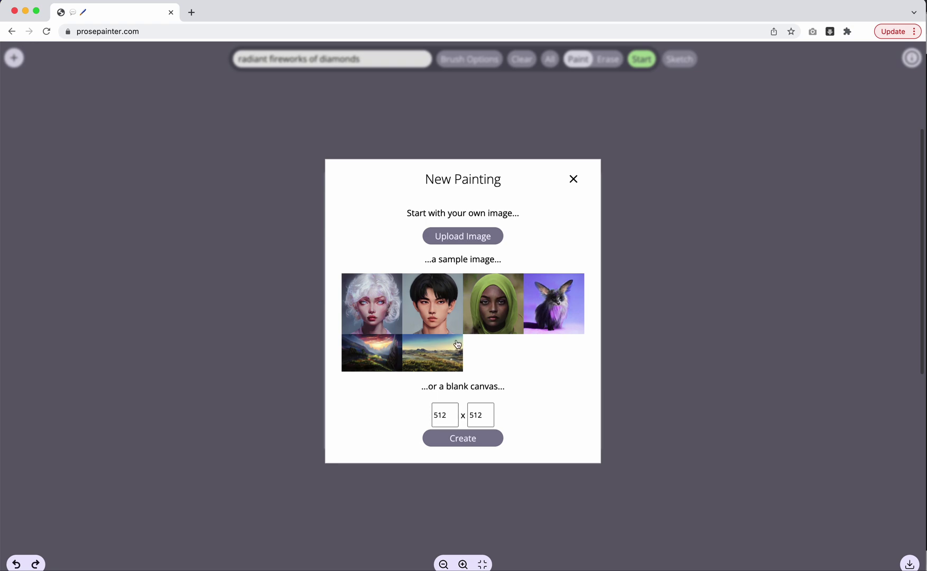
# - Load the boy portrait sample as the canvas and switch to plain-colour Sketch mode
pyautogui.click(427, 299)
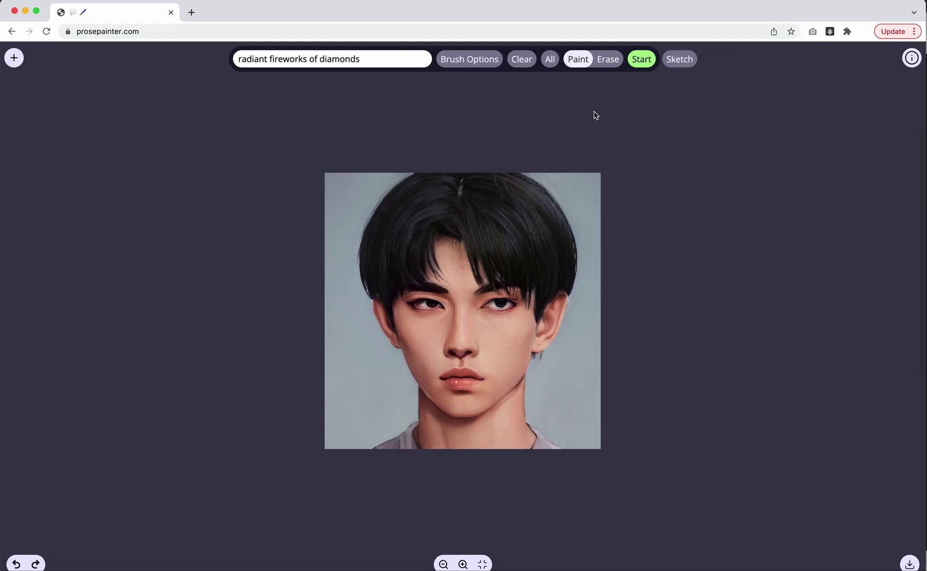
pyautogui.click(683, 64)
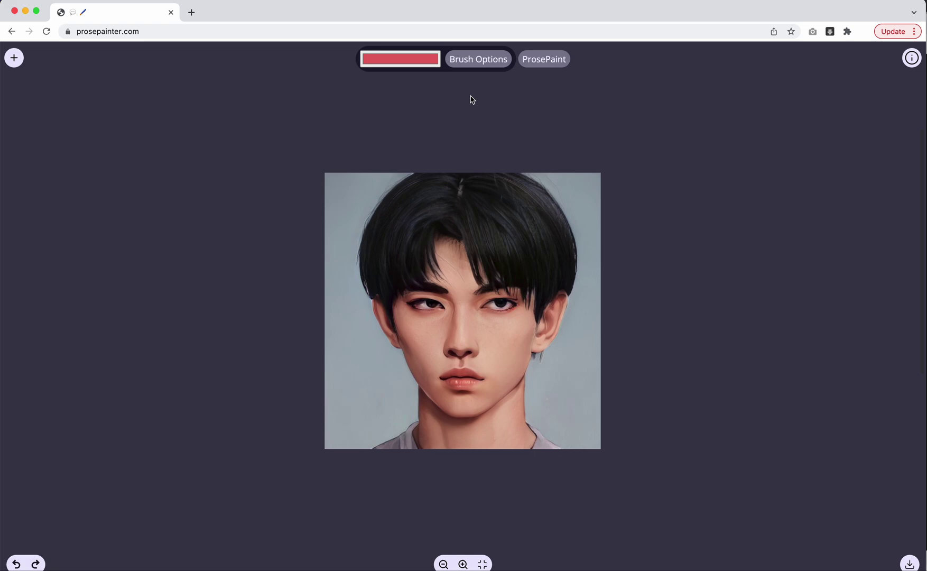
# - Pick a vivid yellow and paint a blob on the upper-right hair
pyautogui.click(410, 62)
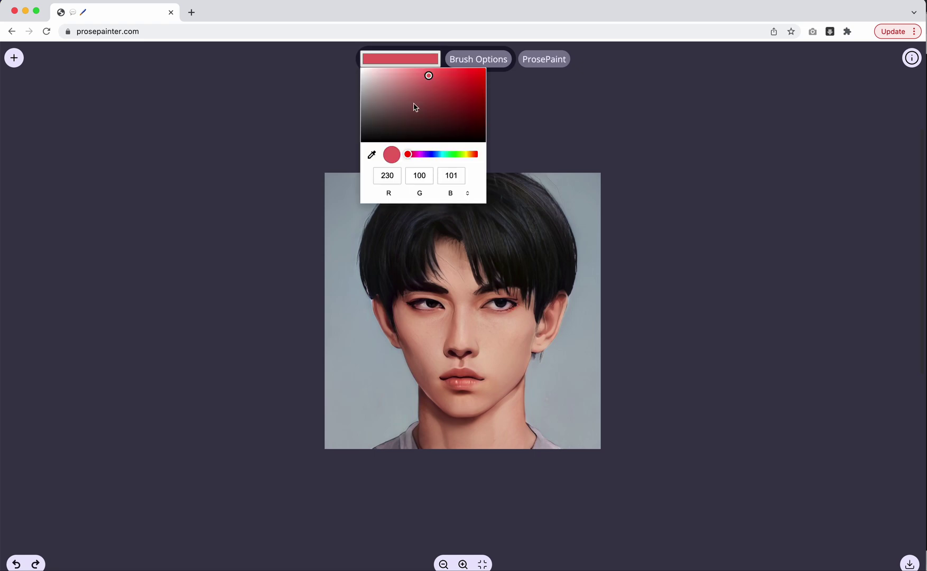
pyautogui.moveTo(458, 156); pyautogui.dragTo(465, 154)
pyautogui.click(477, 72)
pyautogui.click(520, 105)
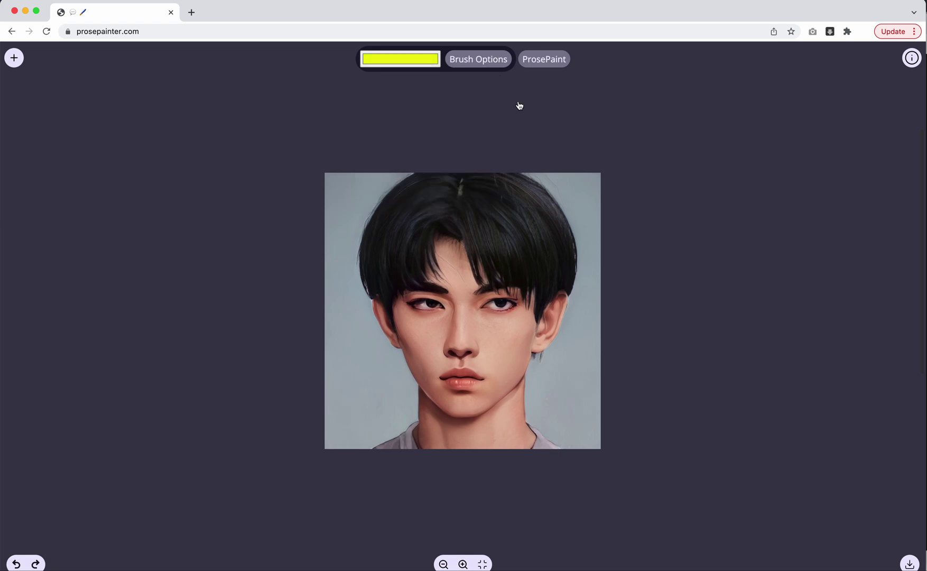
pyautogui.moveTo(521, 237)
pyautogui.mouseDown()
pyautogui.moveTo(518, 228)
pyautogui.moveTo(532, 228)
pyautogui.mouseUp()
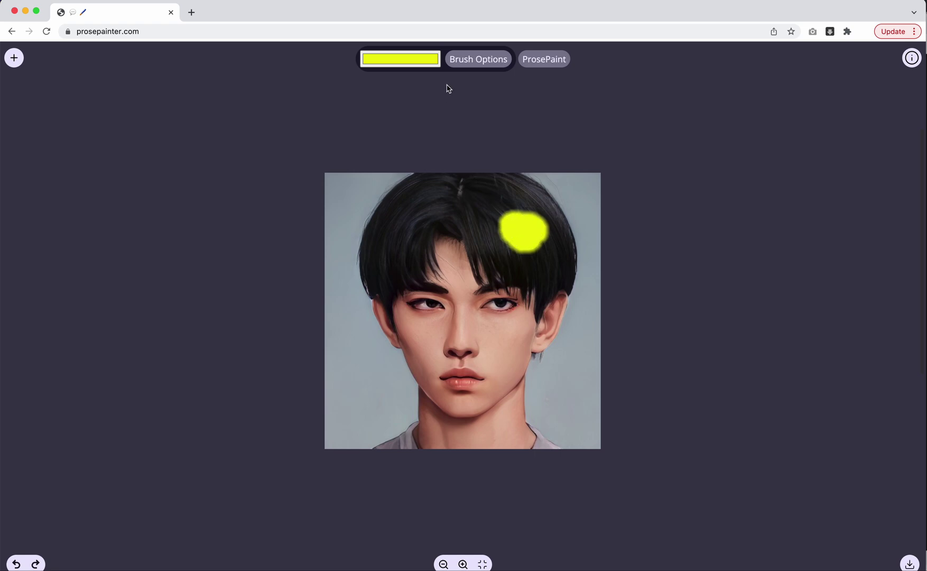
# - Switch the colour to magenta and paint a blob on top of the head
pyautogui.click(426, 60)
pyautogui.click(414, 154)
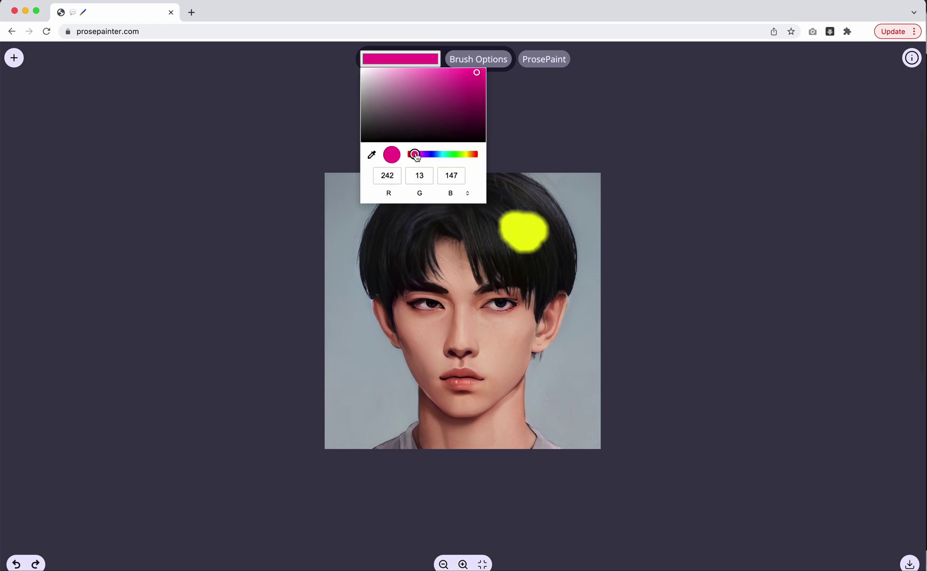
pyautogui.click(467, 71)
pyautogui.click(469, 222)
pyautogui.moveTo(469, 222)
pyautogui.mouseDown()
pyautogui.moveTo(468, 193)
pyautogui.moveTo(464, 207)
pyautogui.mouseUp()
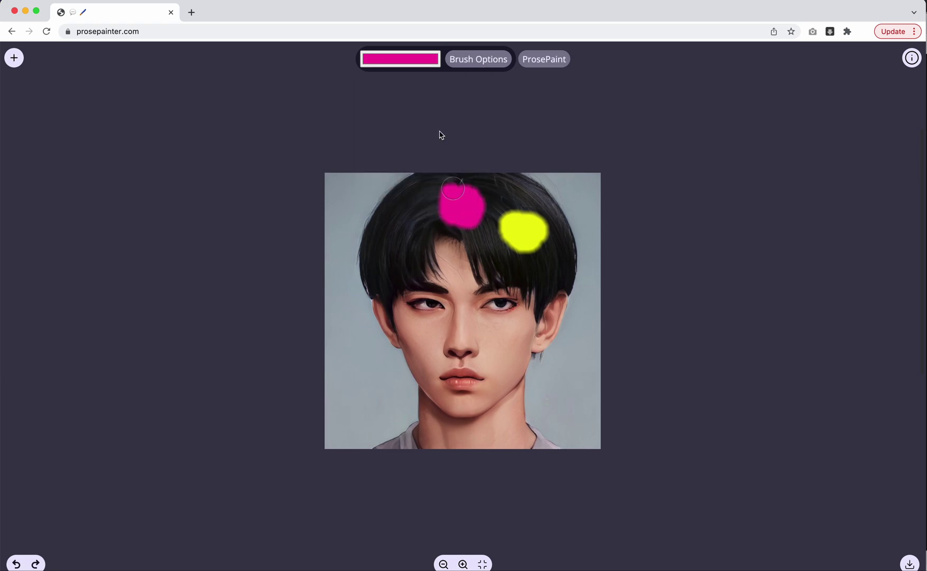
# - Choose a lightened soft red (223, 114, 114) and paint a blob on the hair's left side
pyautogui.click(423, 59)
pyautogui.click(475, 154)
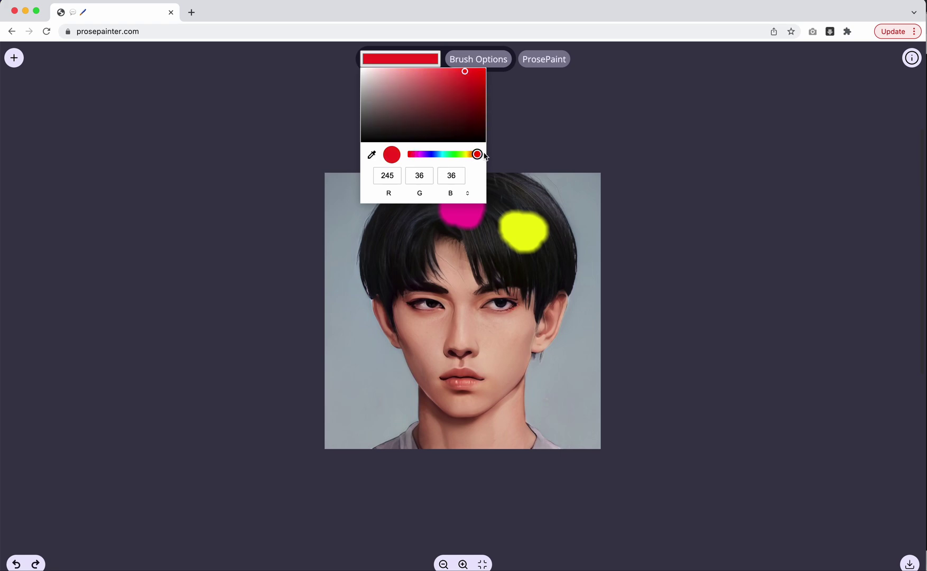
pyautogui.click(459, 81)
pyautogui.click(433, 78)
pyautogui.click(421, 78)
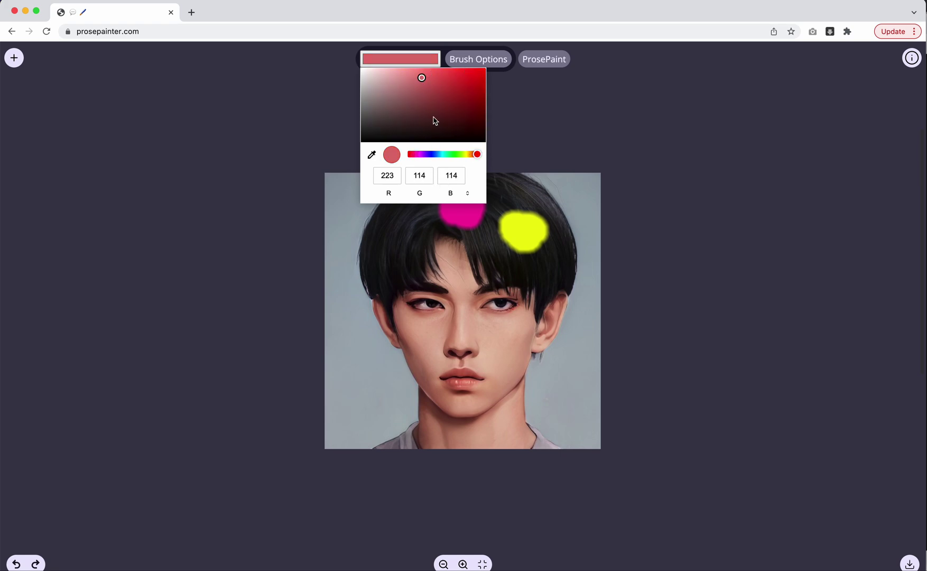
pyautogui.click(402, 228)
pyautogui.moveTo(400, 234)
pyautogui.mouseDown()
pyautogui.moveTo(391, 248)
pyautogui.moveTo(386, 238)
pyautogui.moveTo(405, 248)
pyautogui.moveTo(399, 227)
pyautogui.moveTo(391, 233)
pyautogui.mouseUp()
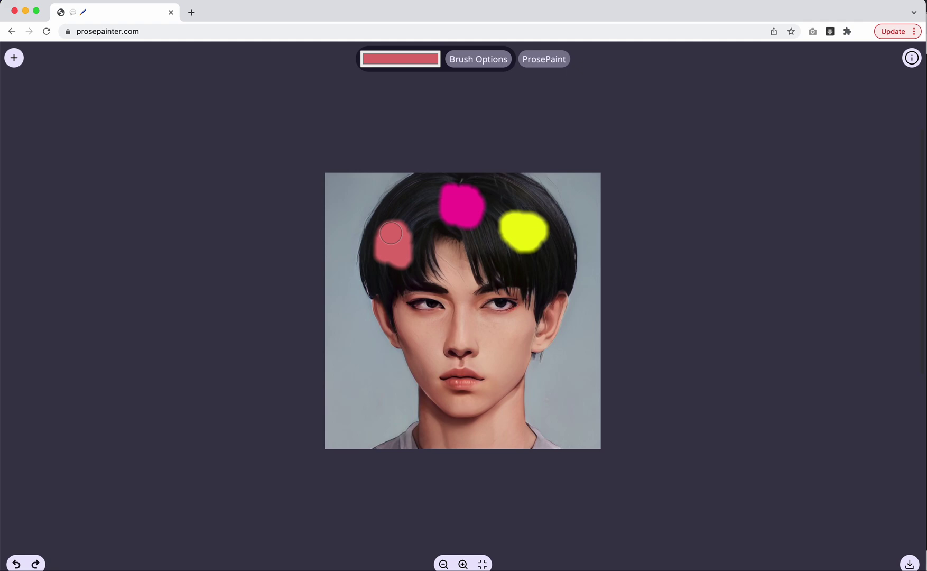
# - Switch to ProsePaint and mask the hair across to the yellow blob
pyautogui.click(553, 62)
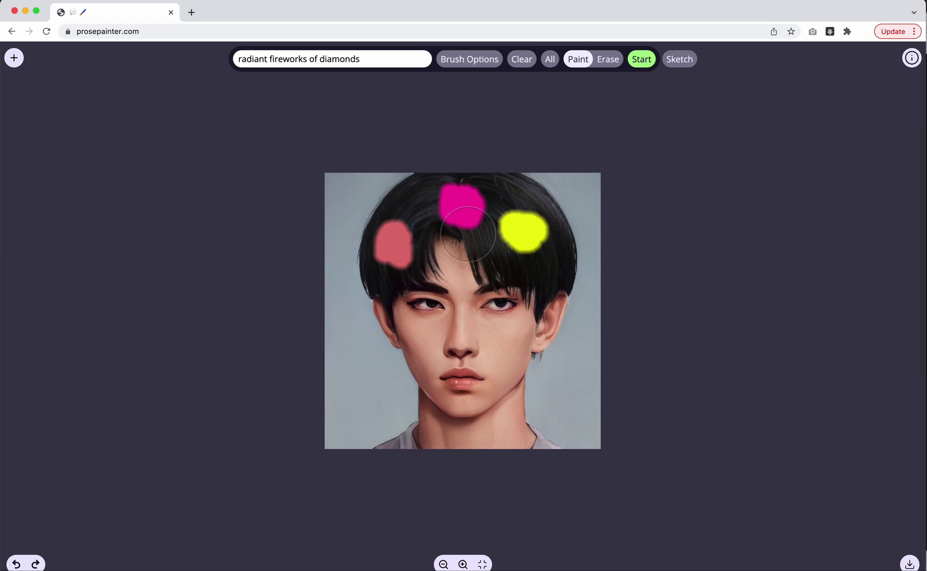
pyautogui.click(477, 248)
pyautogui.moveTo(476, 248)
pyautogui.mouseDown()
pyautogui.moveTo(524, 278)
pyautogui.moveTo(515, 245)
pyautogui.moveTo(464, 229)
pyautogui.moveTo(458, 218)
pyautogui.moveTo(424, 242)
pyautogui.moveTo(449, 236)
pyautogui.moveTo(434, 241)
pyautogui.moveTo(426, 259)
pyautogui.moveTo(419, 245)
pyautogui.moveTo(427, 266)
pyautogui.moveTo(387, 294)
pyautogui.moveTo(372, 275)
pyautogui.moveTo(361, 281)
pyautogui.moveTo(360, 249)
pyautogui.mouseUp()
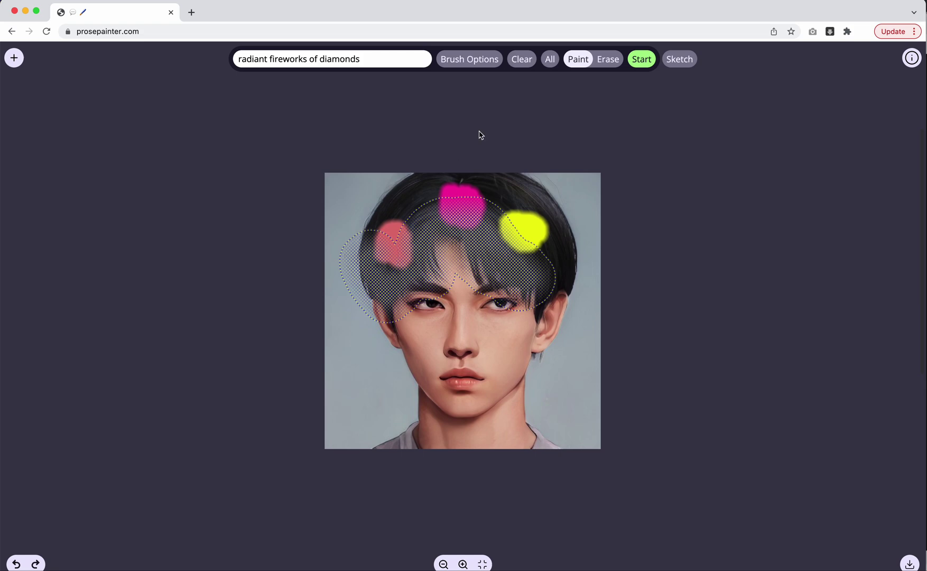
# - Raise brush hardness to 0.6 and extend the mask over the pink blob and right edge
pyautogui.click(481, 63)
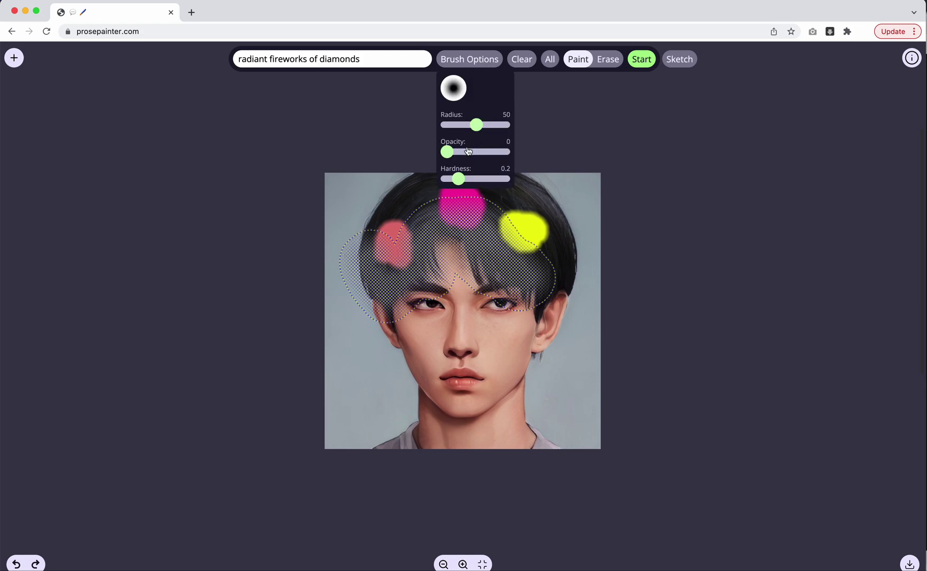
pyautogui.moveTo(459, 178); pyautogui.dragTo(481, 178)
pyautogui.moveTo(422, 211)
pyautogui.mouseDown()
pyautogui.moveTo(399, 238)
pyautogui.moveTo(399, 222)
pyautogui.moveTo(388, 220)
pyautogui.moveTo(396, 201)
pyautogui.moveTo(469, 185)
pyautogui.moveTo(516, 195)
pyautogui.moveTo(549, 237)
pyautogui.moveTo(555, 270)
pyautogui.moveTo(537, 314)
pyautogui.mouseUp()
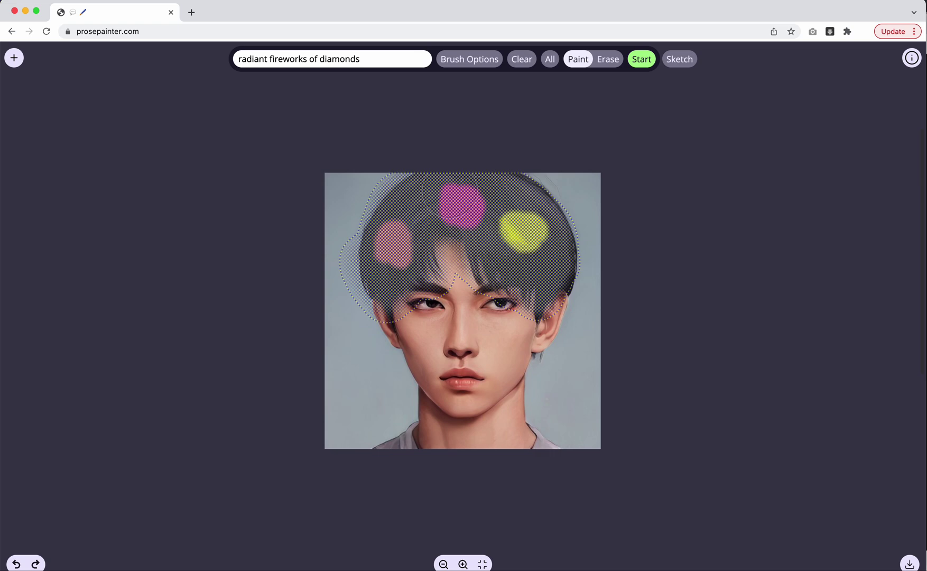
pyautogui.moveTo(516, 177)
pyautogui.mouseDown()
pyautogui.moveTo(563, 211)
pyautogui.moveTo(576, 286)
pyautogui.mouseUp()
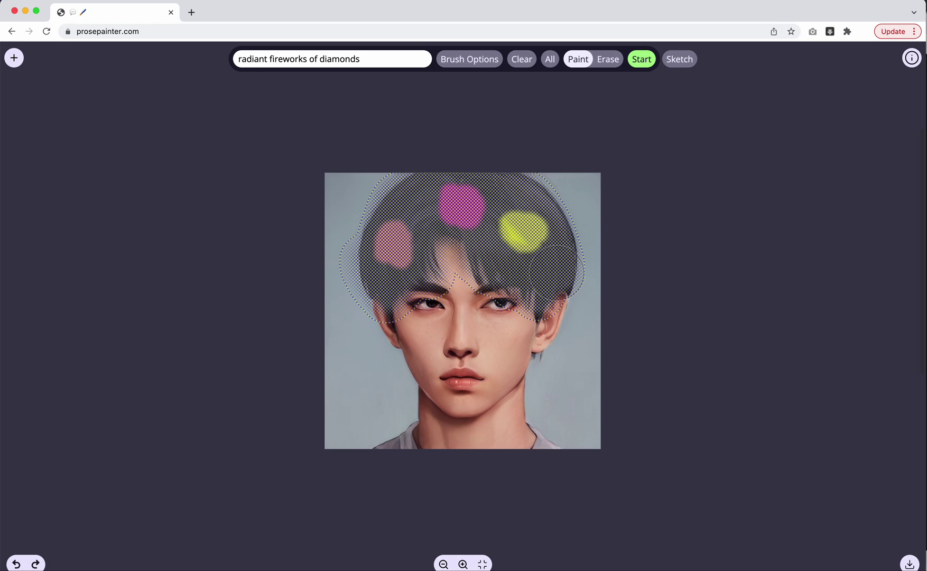
# - Shrink the brush radius to 9 and erase the mask from part of the forehead
pyautogui.click(478, 64)
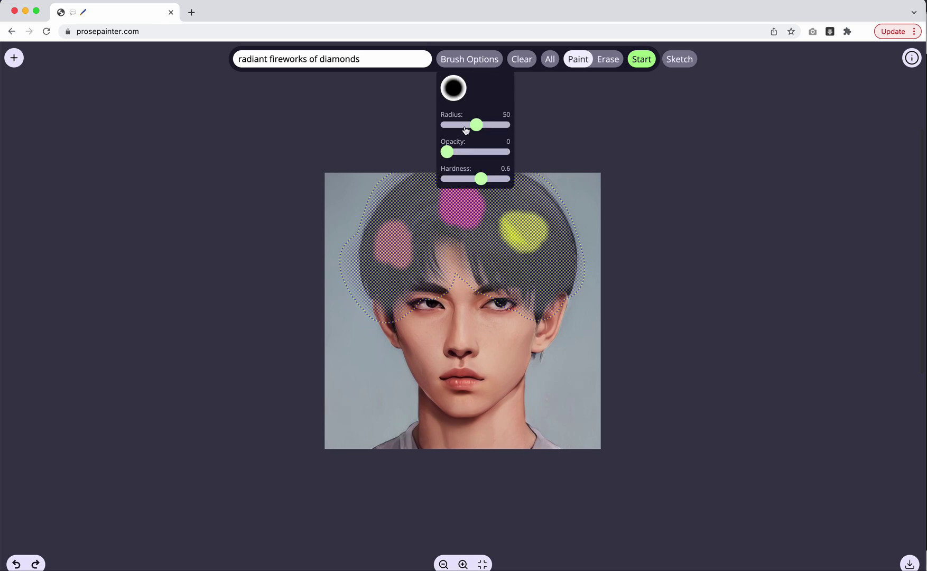
pyautogui.moveTo(466, 130); pyautogui.dragTo(451, 129)
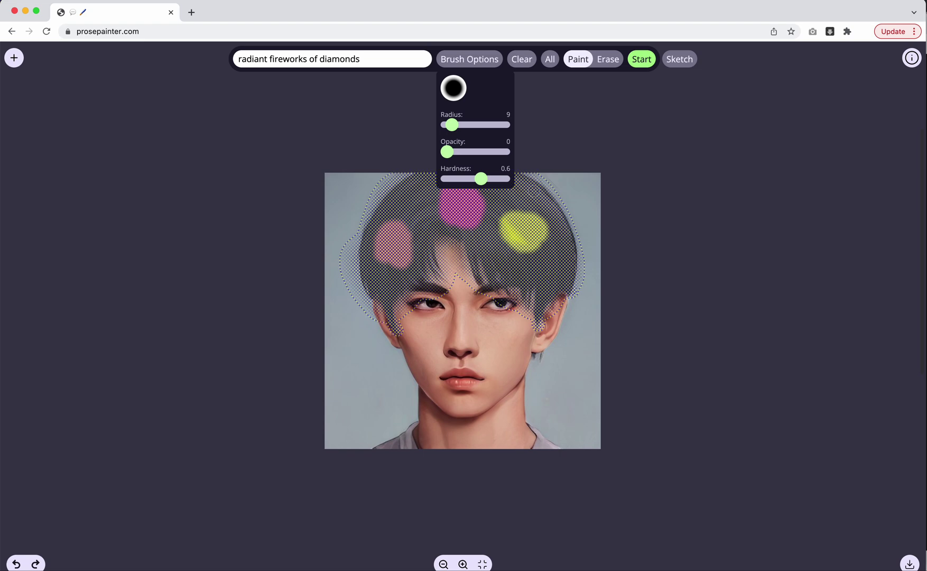
pyautogui.click(476, 61)
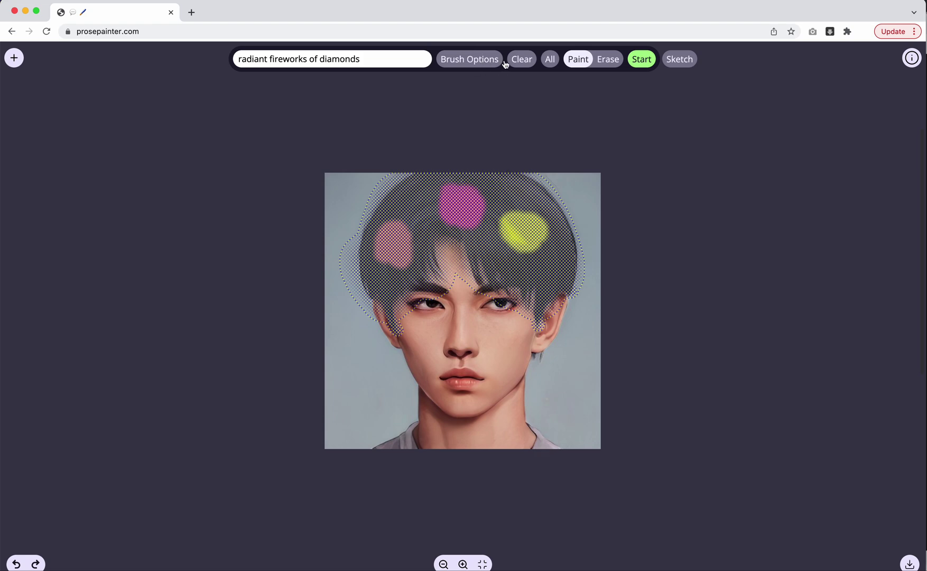
pyautogui.click(607, 60)
pyautogui.moveTo(458, 284)
pyautogui.mouseDown()
pyautogui.moveTo(454, 258)
pyautogui.moveTo(461, 277)
pyautogui.moveTo(444, 261)
pyautogui.mouseUp()
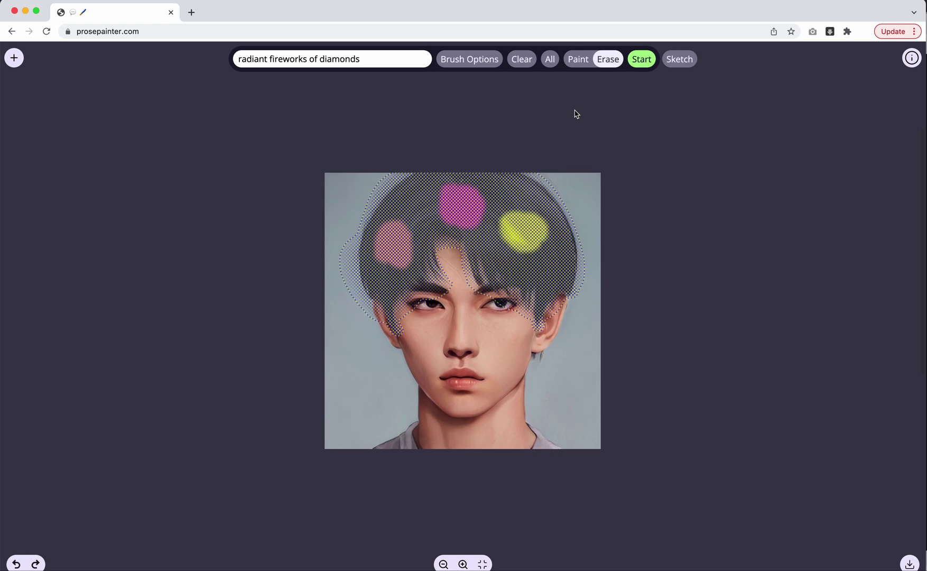
pyautogui.click(577, 59)
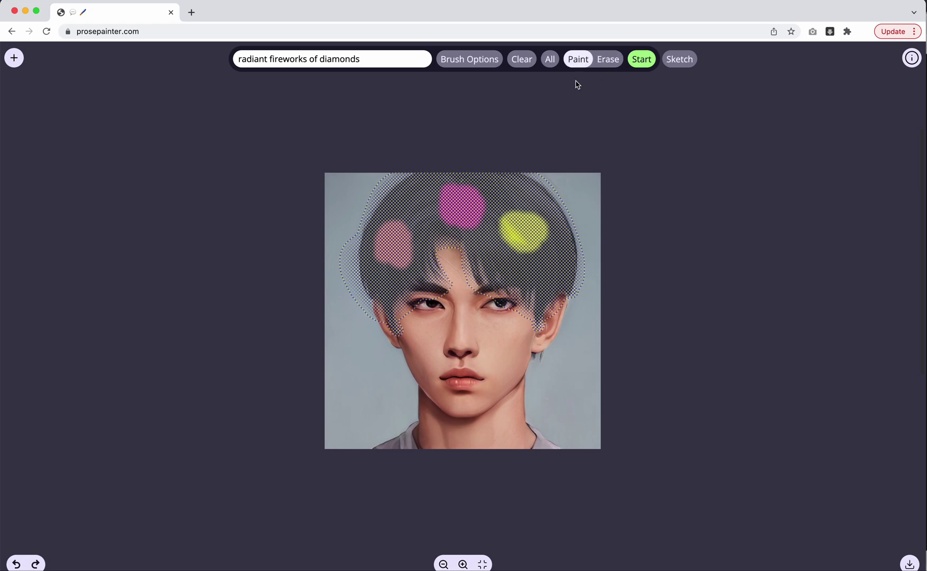
pyautogui.tripleClick(372, 59)
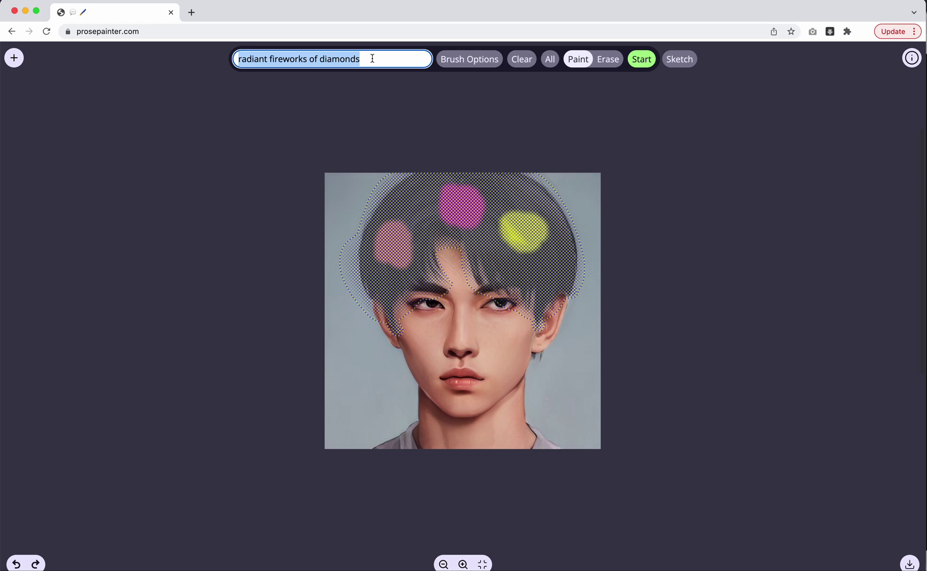
# - Replace the fireworks prompt text with 'bouquet of flowers watercolor'
pyautogui.write('bouq')
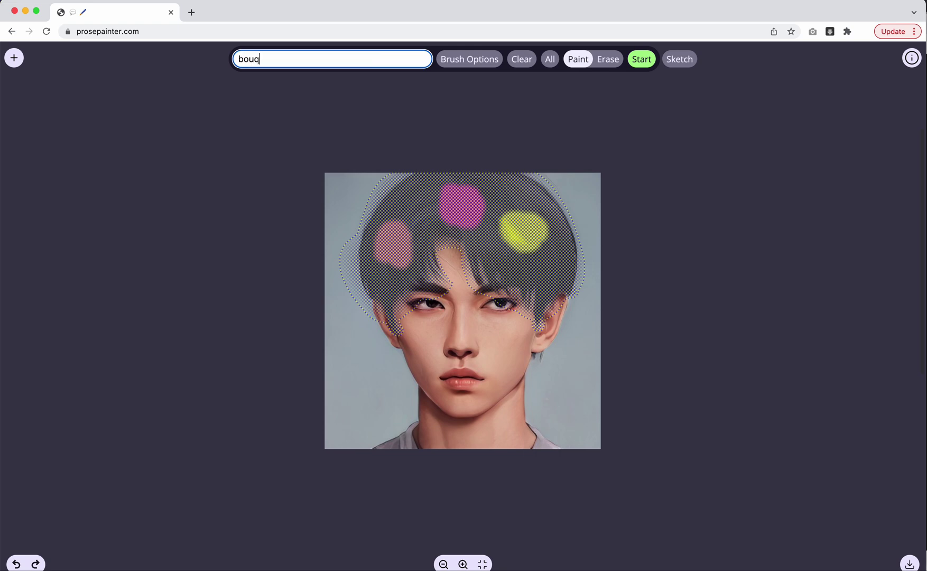
pyautogui.write('uet of flowers')
pyautogui.write('watercolor')
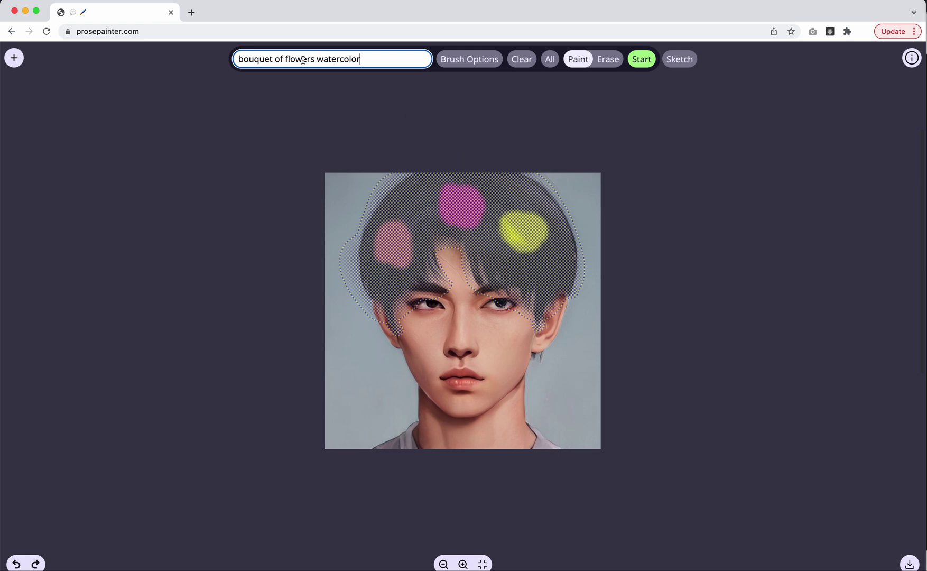
pyautogui.moveTo(302, 58); pyautogui.dragTo(243, 58)
pyautogui.click(377, 60)
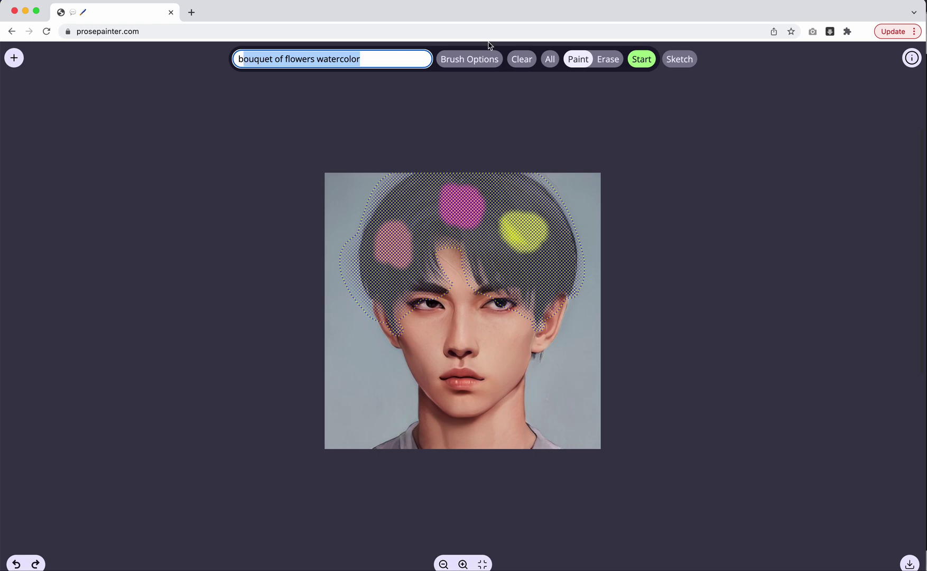
# - Generate the flowers, accept the step-10 result, clear the mask, and download the PNG
pyautogui.click(642, 60)
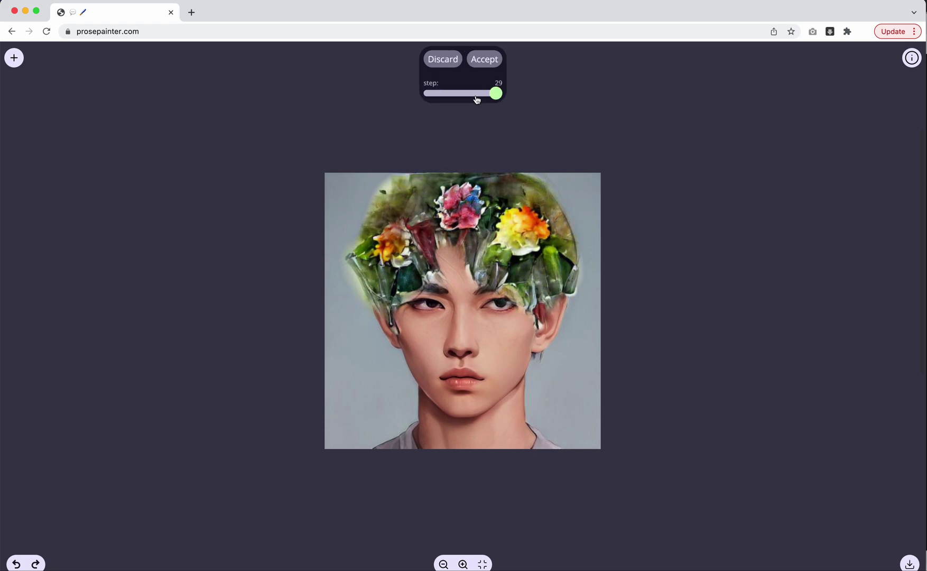
pyautogui.moveTo(471, 93); pyautogui.dragTo(453, 92)
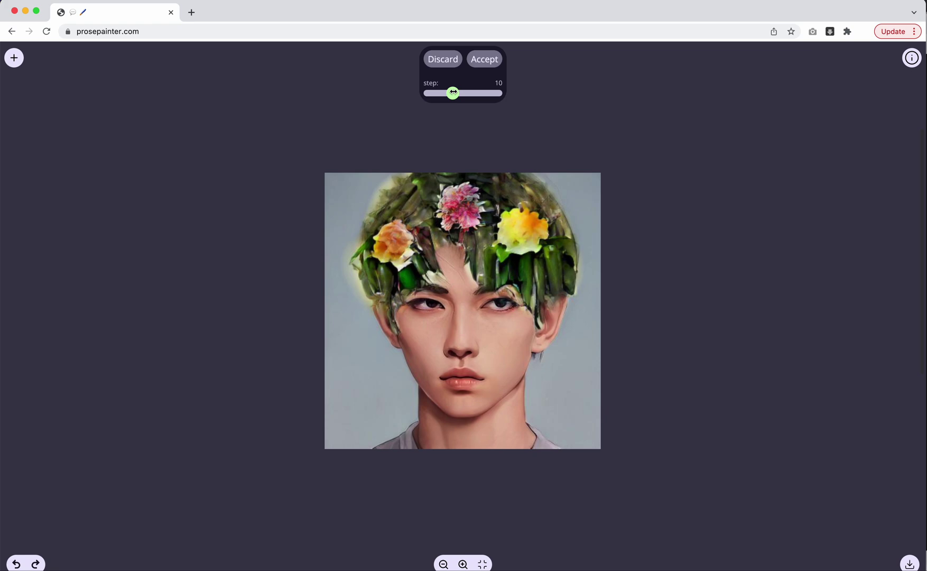
pyautogui.click(484, 59)
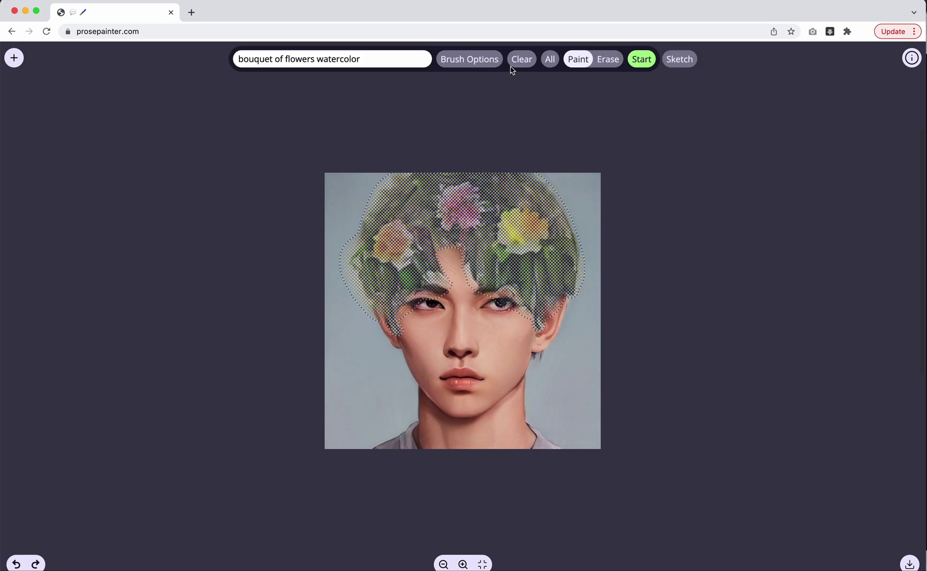
pyautogui.click(530, 66)
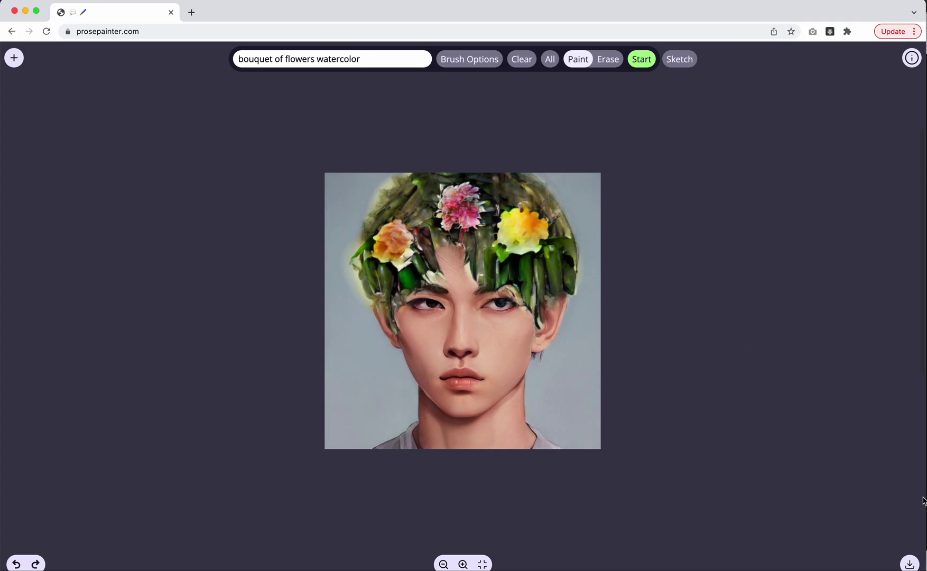
pyautogui.click(907, 561)
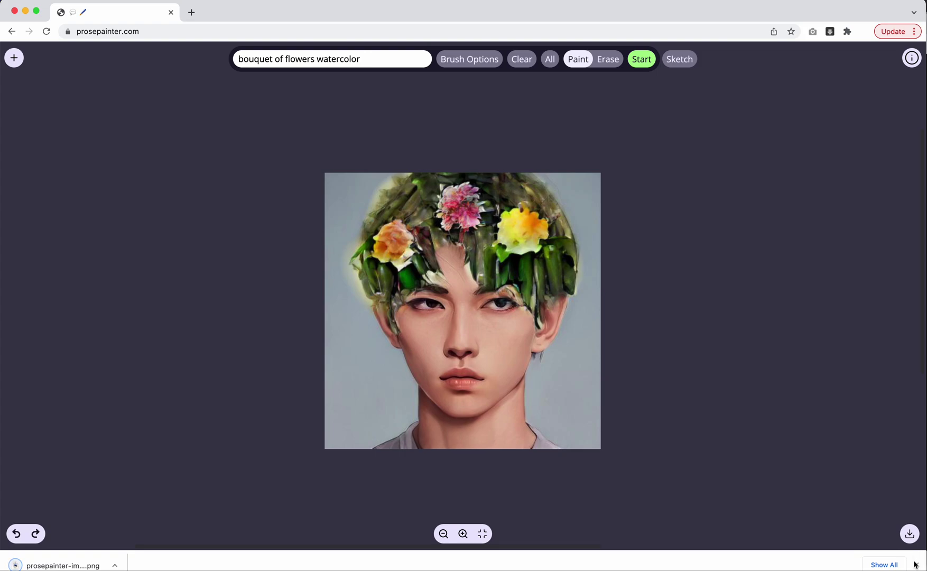
# - Start a new painting from the uploaded image A-uc_avenir.png
pyautogui.click(916, 565)
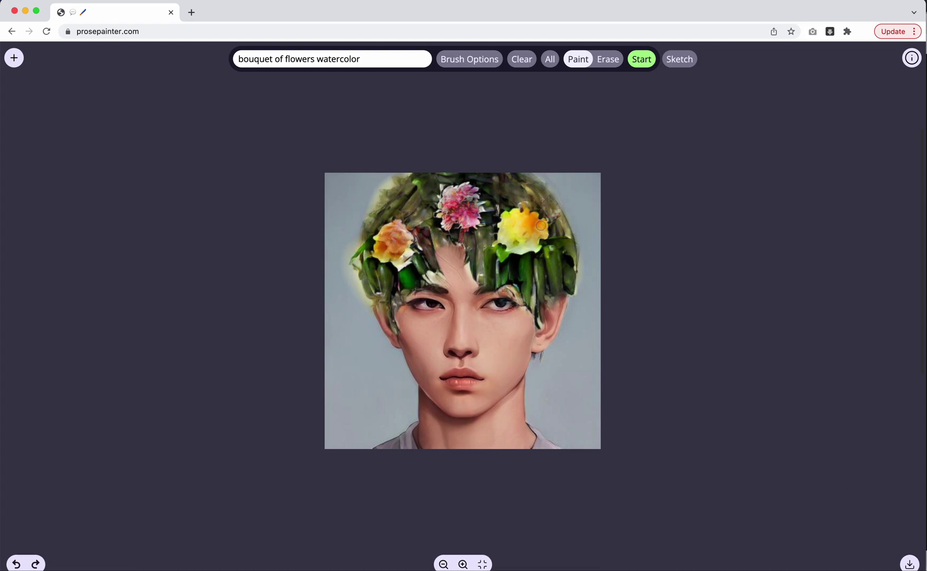
pyautogui.click(17, 60)
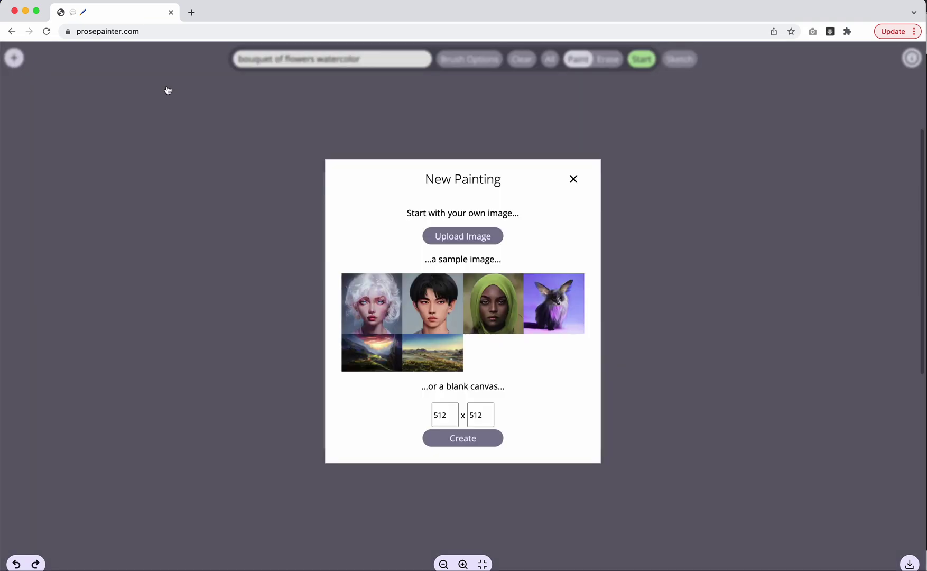
pyautogui.click(468, 237)
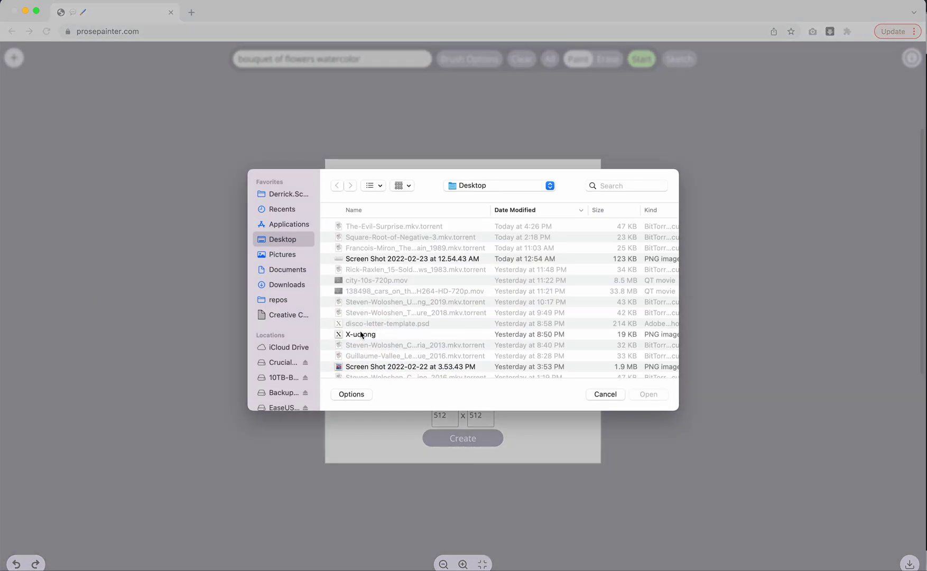
pyautogui.scroll(-15, 361, 334)
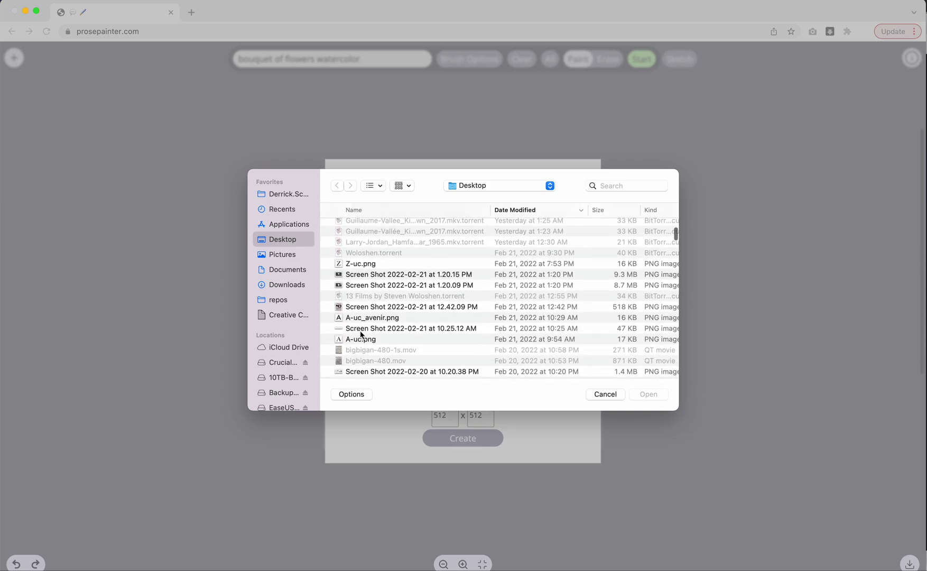
pyautogui.click(363, 301)
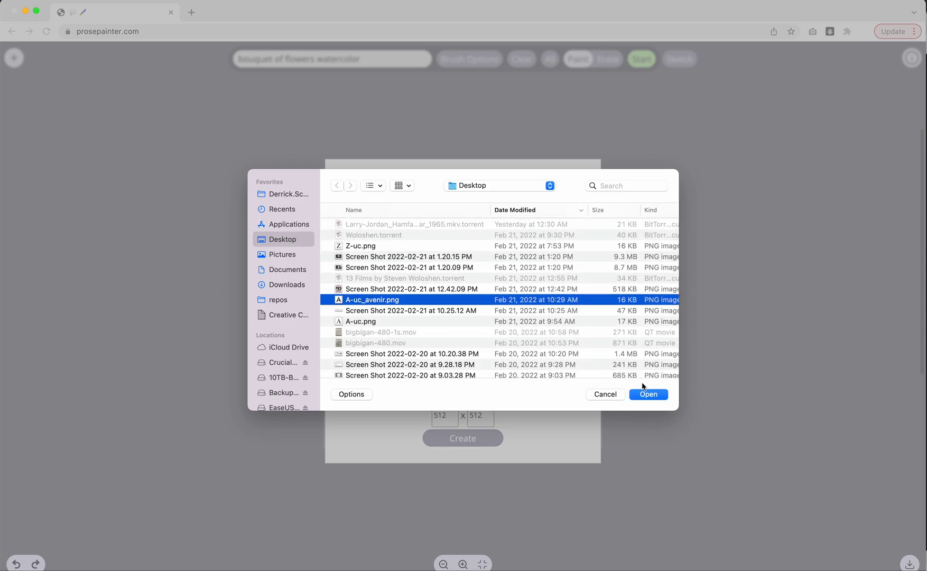
pyautogui.click(650, 396)
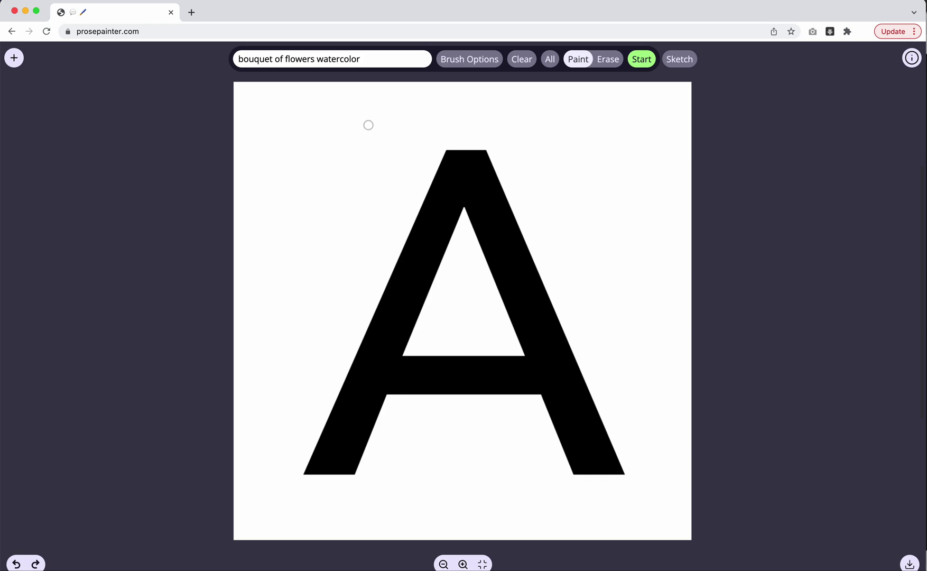
# - Set the brush radius to about 47 and hardness to 0.35
pyautogui.click(480, 61)
pyautogui.moveTo(466, 124); pyautogui.dragTo(477, 125)
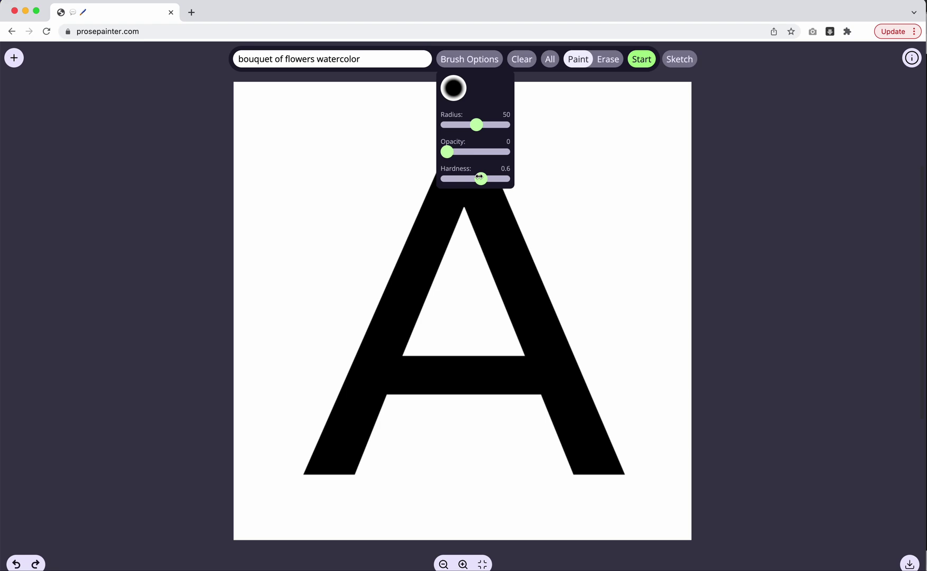
pyautogui.moveTo(479, 177); pyautogui.dragTo(467, 179)
# - Paint a soft mask over the A's left leg, crossbar and the space beside them
pyautogui.click(475, 59)
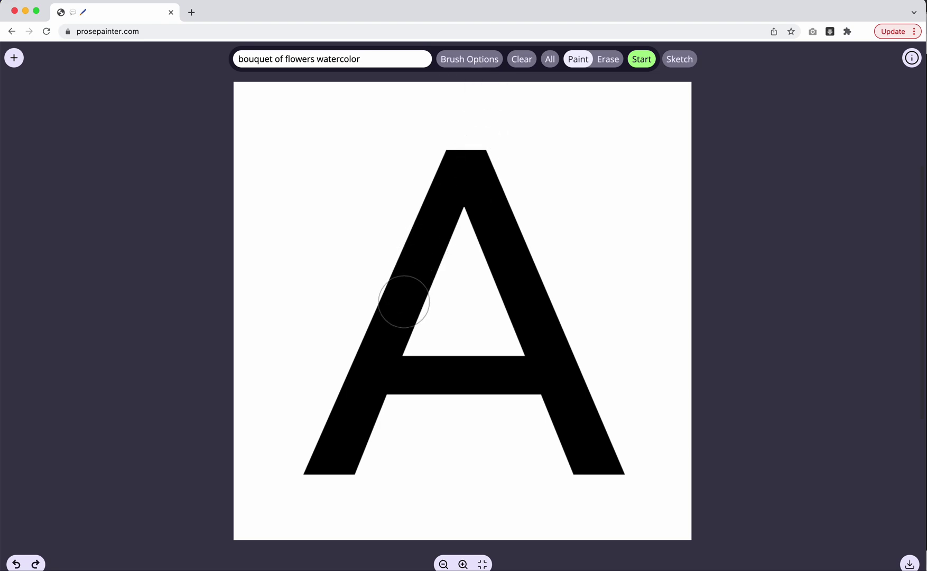
pyautogui.moveTo(389, 378)
pyautogui.mouseDown()
pyautogui.moveTo(495, 374)
pyautogui.moveTo(389, 374)
pyautogui.moveTo(402, 326)
pyautogui.moveTo(371, 394)
pyautogui.moveTo(400, 292)
pyautogui.moveTo(341, 438)
pyautogui.moveTo(356, 400)
pyautogui.moveTo(317, 466)
pyautogui.moveTo(352, 452)
pyautogui.moveTo(348, 464)
pyautogui.moveTo(369, 399)
pyautogui.moveTo(359, 454)
pyautogui.moveTo(405, 401)
pyautogui.moveTo(499, 396)
pyautogui.moveTo(424, 415)
pyautogui.moveTo(344, 471)
pyautogui.moveTo(292, 474)
pyautogui.moveTo(369, 297)
pyautogui.moveTo(291, 453)
pyautogui.moveTo(305, 347)
pyautogui.moveTo(348, 295)
pyautogui.moveTo(412, 304)
pyautogui.moveTo(459, 347)
pyautogui.moveTo(423, 333)
pyautogui.mouseUp()
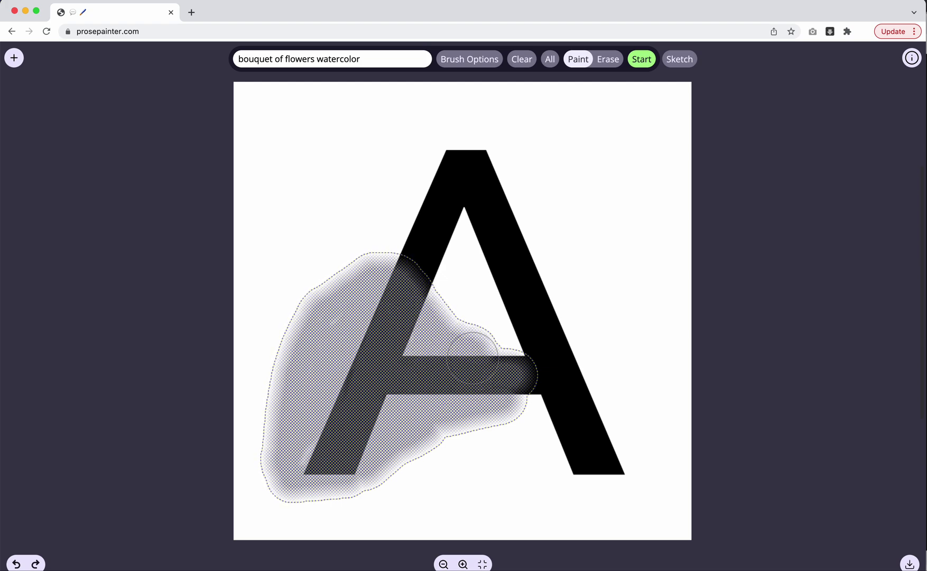
# - Generate watercolor flowers in the masked area and accept the red, blue and green result
pyautogui.click(641, 59)
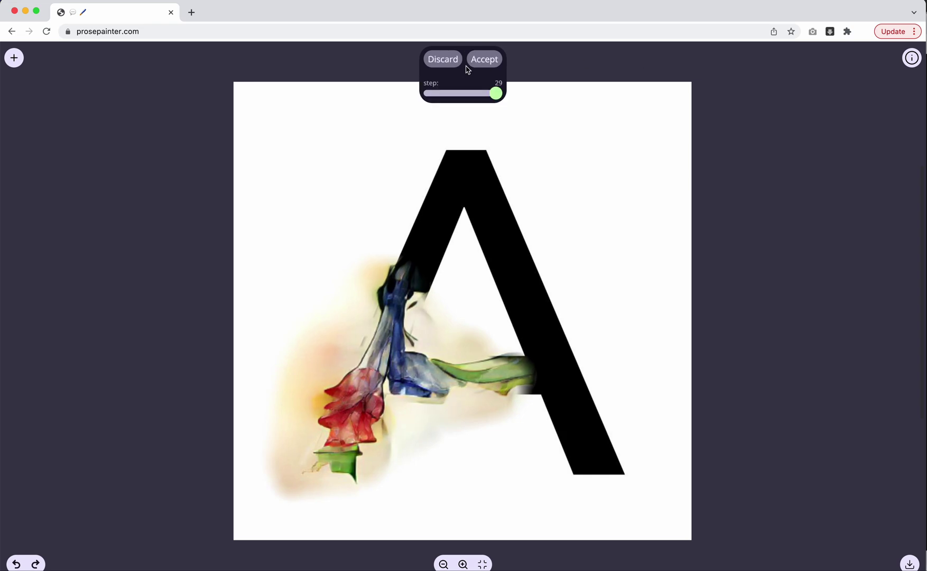
pyautogui.click(477, 59)
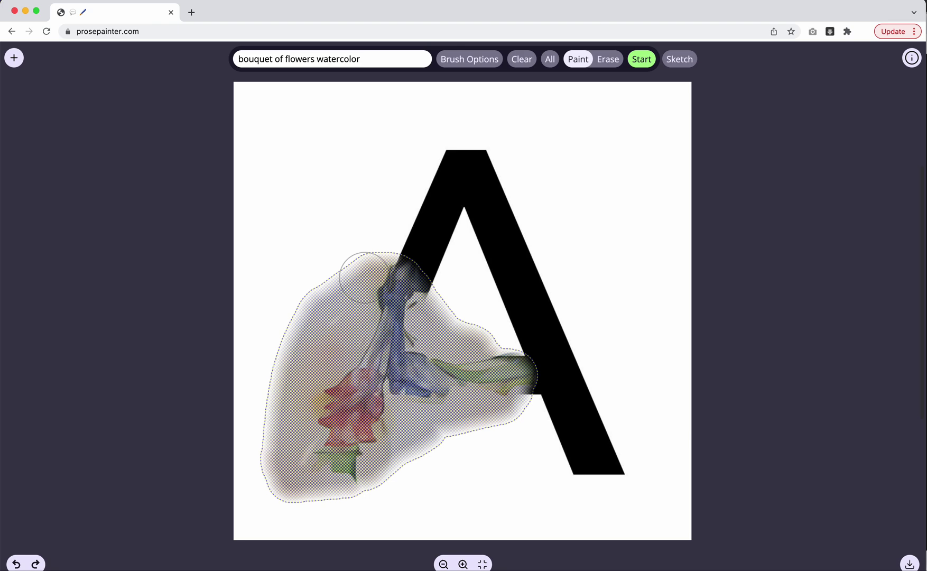
# - Paint the mask out to the bottom-left corner and along the bottom edge, then start regenerating
pyautogui.moveTo(364, 277)
pyautogui.mouseDown()
pyautogui.moveTo(320, 284)
pyautogui.moveTo(334, 302)
pyautogui.moveTo(321, 277)
pyautogui.moveTo(280, 333)
pyautogui.moveTo(286, 349)
pyautogui.moveTo(296, 305)
pyautogui.moveTo(284, 385)
pyautogui.moveTo(270, 348)
pyautogui.moveTo(271, 304)
pyautogui.moveTo(263, 389)
pyautogui.moveTo(264, 294)
pyautogui.moveTo(291, 275)
pyautogui.moveTo(246, 318)
pyautogui.moveTo(317, 269)
pyautogui.moveTo(255, 340)
pyautogui.moveTo(237, 389)
pyautogui.moveTo(241, 421)
pyautogui.moveTo(256, 412)
pyautogui.moveTo(247, 337)
pyautogui.moveTo(263, 501)
pyautogui.moveTo(405, 484)
pyautogui.moveTo(436, 437)
pyautogui.moveTo(421, 471)
pyautogui.moveTo(502, 406)
pyautogui.moveTo(506, 450)
pyautogui.moveTo(518, 411)
pyautogui.moveTo(490, 482)
pyautogui.moveTo(477, 457)
pyautogui.moveTo(486, 439)
pyautogui.moveTo(441, 496)
pyautogui.moveTo(458, 464)
pyautogui.moveTo(390, 486)
pyautogui.moveTo(408, 467)
pyautogui.moveTo(415, 518)
pyautogui.moveTo(285, 522)
pyautogui.mouseUp()
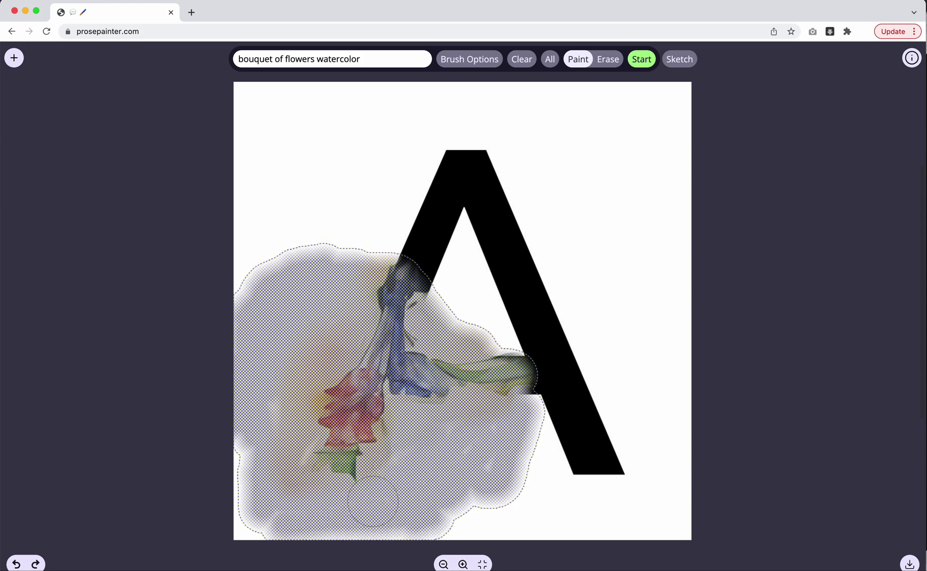
pyautogui.moveTo(372, 501)
pyautogui.mouseDown()
pyautogui.moveTo(266, 517)
pyautogui.moveTo(246, 446)
pyautogui.moveTo(259, 515)
pyautogui.mouseUp()
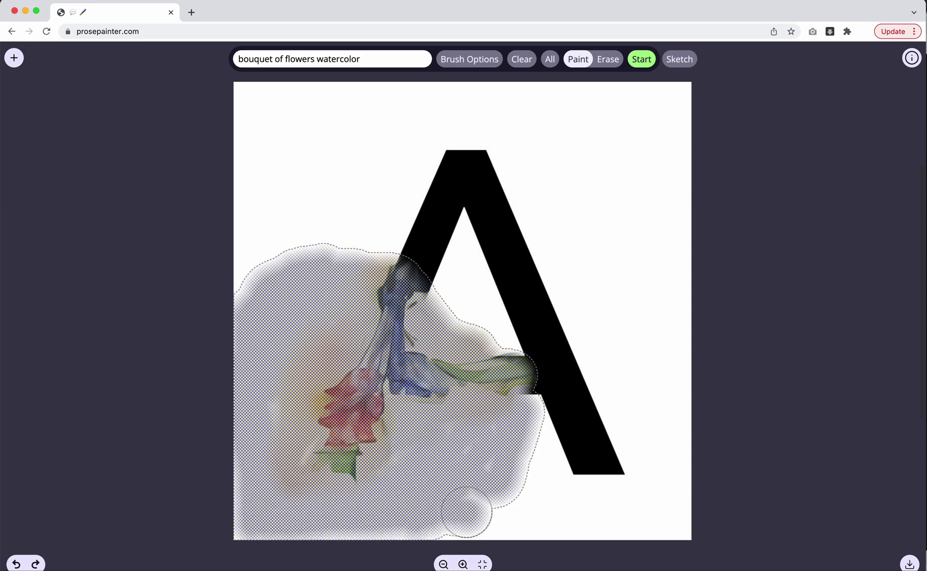
pyautogui.moveTo(466, 511)
pyautogui.mouseDown()
pyautogui.moveTo(445, 520)
pyautogui.moveTo(475, 514)
pyautogui.moveTo(498, 477)
pyautogui.moveTo(498, 518)
pyautogui.moveTo(462, 492)
pyautogui.moveTo(499, 426)
pyautogui.mouseUp()
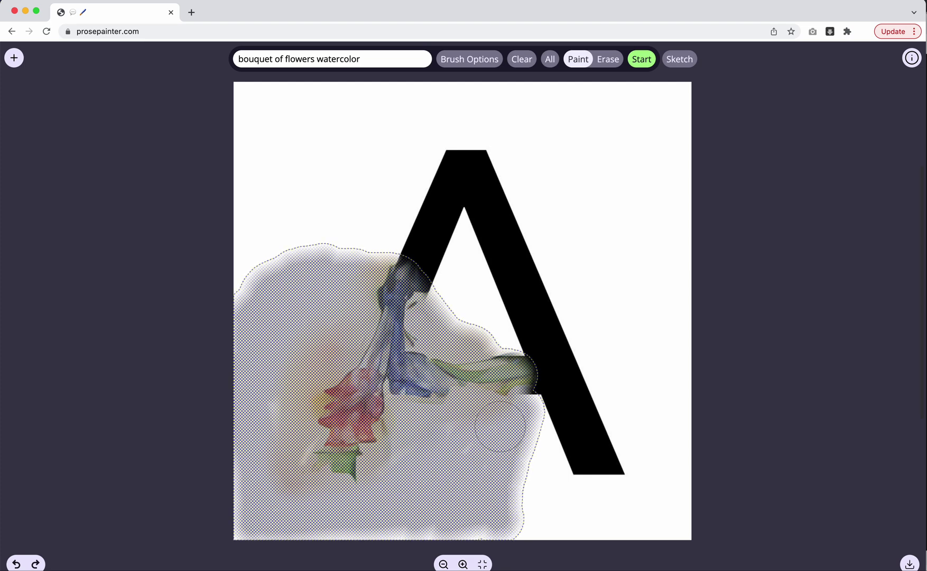
pyautogui.click(641, 60)
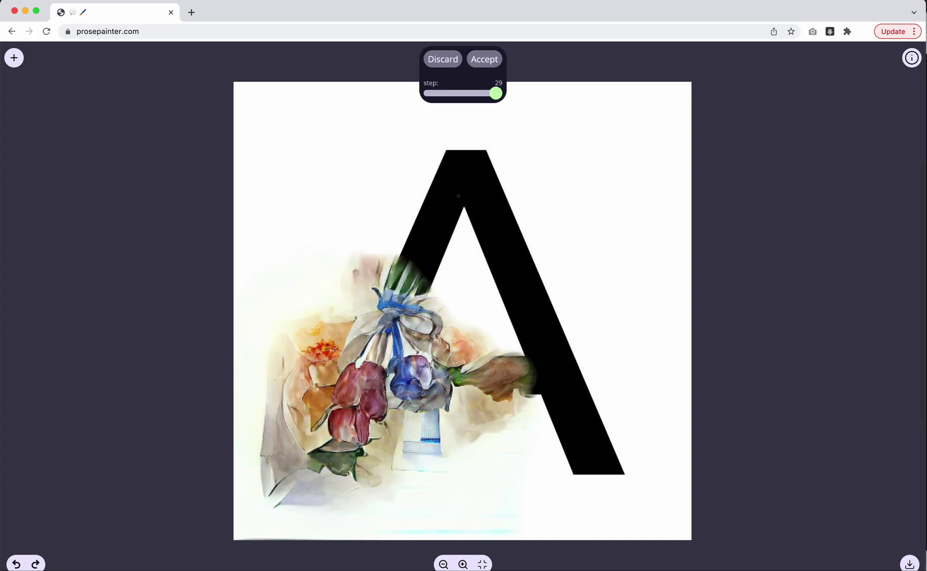
# - Accept the ribbon-tied watercolour bouquet on the A's lower left
pyautogui.click(484, 59)
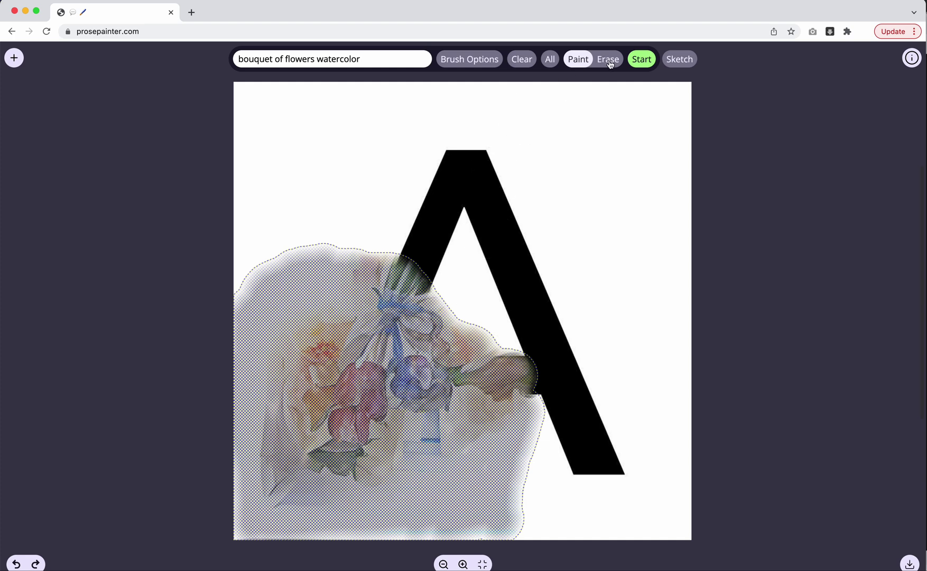
# - With the plain colour brush in white, paint over the vase bottom and the lower-left edge
pyautogui.click(679, 59)
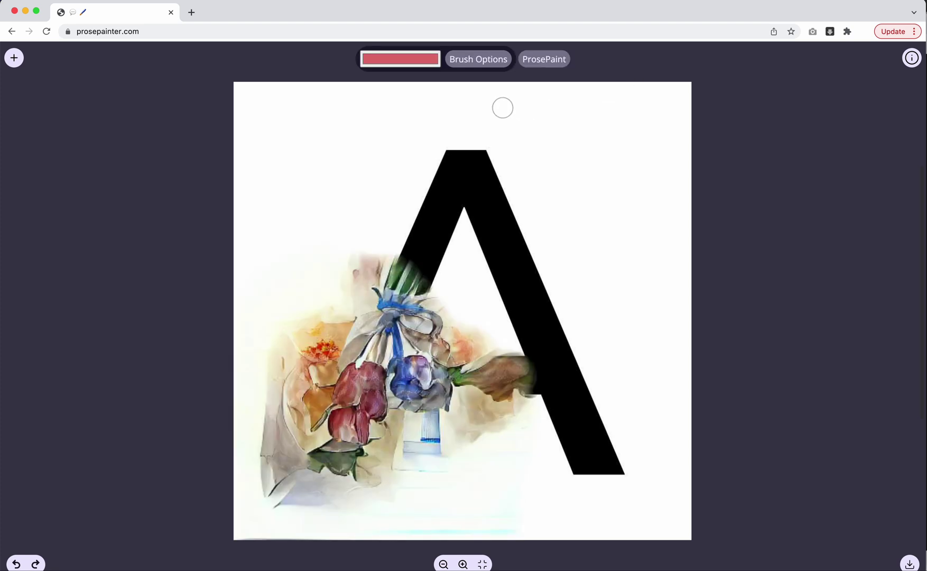
pyautogui.click(413, 60)
pyautogui.moveTo(382, 96); pyautogui.dragTo(355, 71)
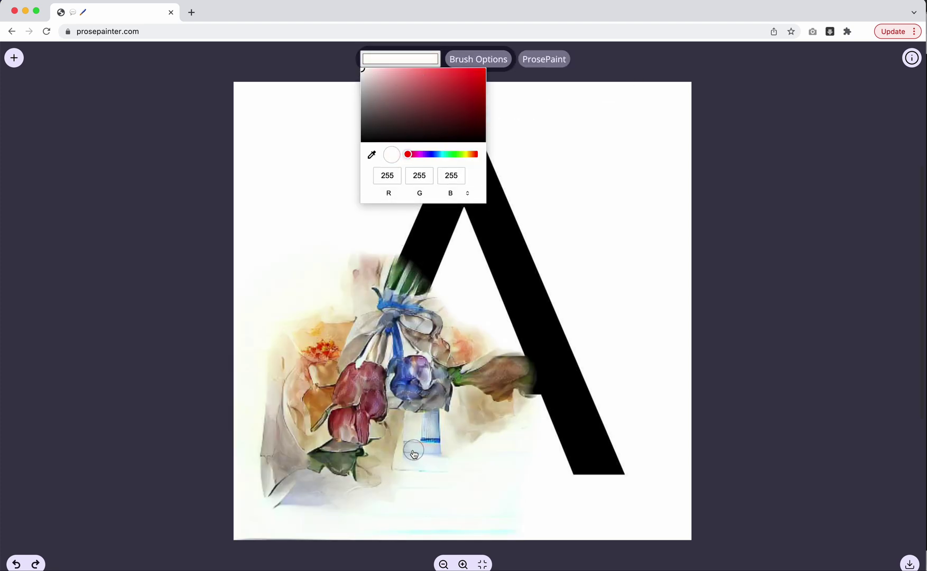
pyautogui.moveTo(413, 450)
pyautogui.mouseDown()
pyautogui.moveTo(410, 471)
pyautogui.moveTo(421, 420)
pyautogui.moveTo(425, 471)
pyautogui.moveTo(438, 433)
pyautogui.moveTo(441, 465)
pyautogui.moveTo(401, 482)
pyautogui.moveTo(402, 430)
pyautogui.moveTo(380, 493)
pyautogui.moveTo(406, 404)
pyautogui.moveTo(511, 411)
pyautogui.moveTo(488, 419)
pyautogui.moveTo(444, 412)
pyautogui.moveTo(492, 420)
pyautogui.moveTo(441, 432)
pyautogui.moveTo(478, 429)
pyautogui.moveTo(456, 446)
pyautogui.moveTo(500, 434)
pyautogui.moveTo(459, 414)
pyautogui.moveTo(418, 416)
pyautogui.moveTo(392, 499)
pyautogui.moveTo(339, 517)
pyautogui.mouseUp()
pyautogui.moveTo(269, 353)
pyautogui.mouseDown()
pyautogui.moveTo(306, 312)
pyautogui.moveTo(262, 362)
pyautogui.moveTo(278, 357)
pyautogui.moveTo(269, 390)
pyautogui.moveTo(305, 316)
pyautogui.moveTo(331, 298)
pyautogui.moveTo(265, 413)
pyautogui.moveTo(273, 473)
pyautogui.moveTo(260, 436)
pyautogui.moveTo(267, 413)
pyautogui.moveTo(267, 441)
pyautogui.moveTo(266, 381)
pyautogui.moveTo(279, 462)
pyautogui.moveTo(272, 427)
pyautogui.moveTo(286, 449)
pyautogui.moveTo(259, 441)
pyautogui.moveTo(268, 488)
pyautogui.moveTo(268, 467)
pyautogui.moveTo(280, 484)
pyautogui.moveTo(269, 450)
pyautogui.moveTo(320, 488)
pyautogui.moveTo(296, 465)
pyautogui.moveTo(360, 494)
pyautogui.moveTo(334, 501)
pyautogui.moveTo(314, 484)
pyautogui.moveTo(283, 480)
pyautogui.moveTo(315, 496)
pyautogui.moveTo(338, 500)
pyautogui.moveTo(272, 466)
pyautogui.moveTo(350, 510)
pyautogui.moveTo(276, 492)
pyautogui.moveTo(281, 508)
pyautogui.moveTo(275, 485)
pyautogui.moveTo(316, 501)
pyautogui.mouseUp()
# - Widen the brush radius and wash pale yellow-green around and below the bouquet
pyautogui.click(431, 60)
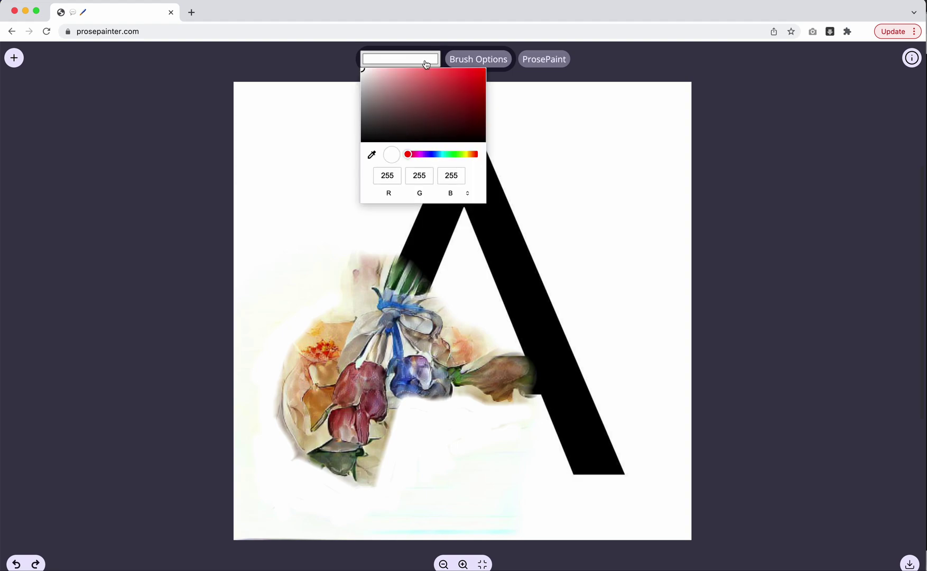
pyautogui.click(465, 155)
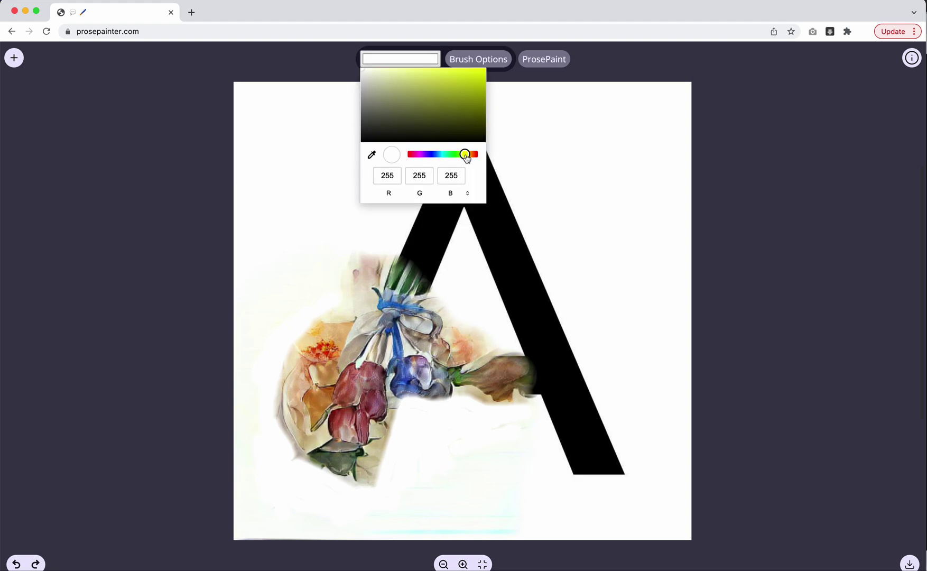
pyautogui.click(384, 75)
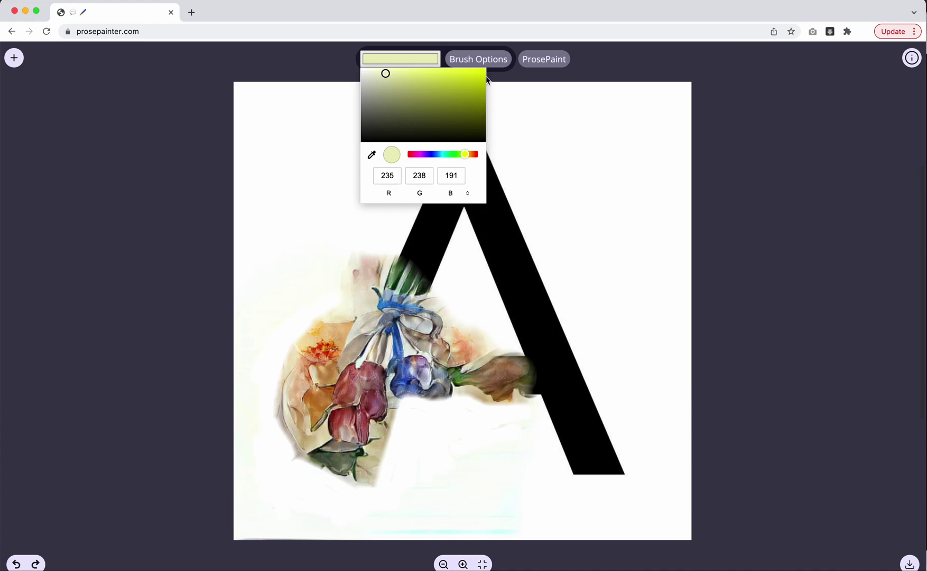
pyautogui.click(494, 63)
pyautogui.moveTo(472, 122); pyautogui.dragTo(486, 123)
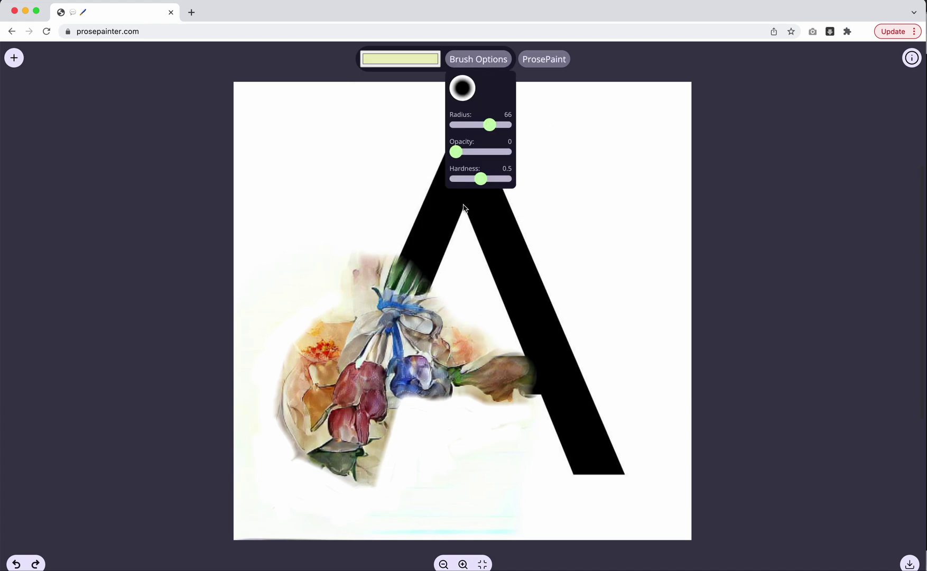
pyautogui.moveTo(420, 428)
pyautogui.mouseDown()
pyautogui.moveTo(492, 426)
pyautogui.moveTo(352, 507)
pyautogui.moveTo(449, 507)
pyautogui.moveTo(489, 523)
pyautogui.moveTo(497, 502)
pyautogui.moveTo(317, 489)
pyautogui.moveTo(262, 435)
pyautogui.moveTo(285, 324)
pyautogui.moveTo(312, 292)
pyautogui.moveTo(273, 290)
pyautogui.moveTo(251, 446)
pyautogui.moveTo(305, 523)
pyautogui.moveTo(250, 532)
pyautogui.moveTo(439, 512)
pyautogui.mouseUp()
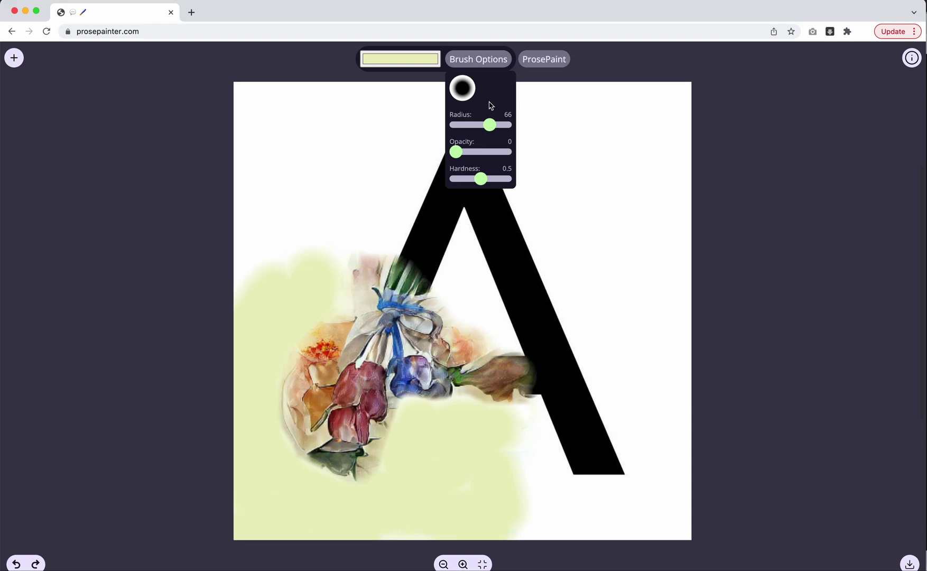
pyautogui.click(477, 62)
# - Return to ProsePaint with prompt 'bouquet of flowers watercolor', toggle Erase, and start a generation run
pyautogui.click(525, 63)
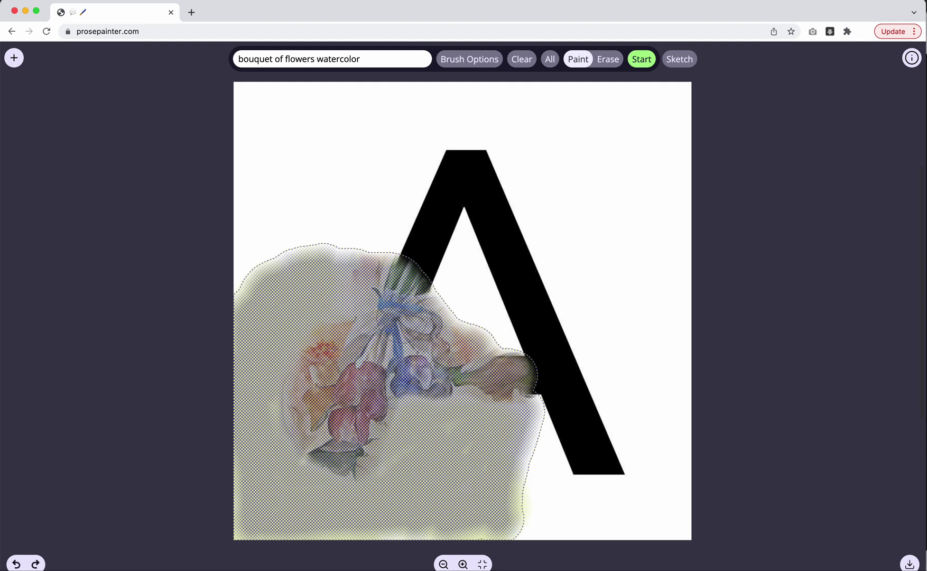
pyautogui.click(604, 61)
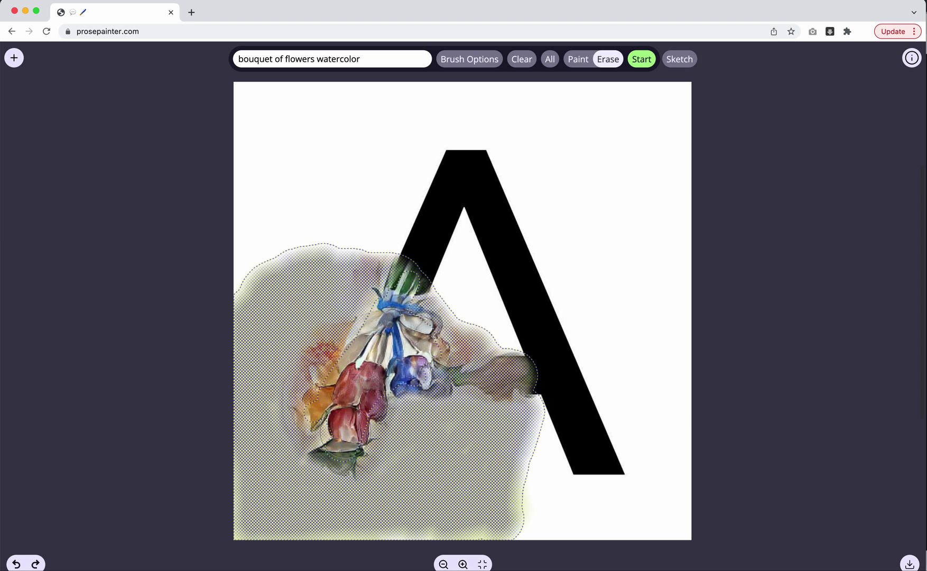
pyautogui.click(641, 61)
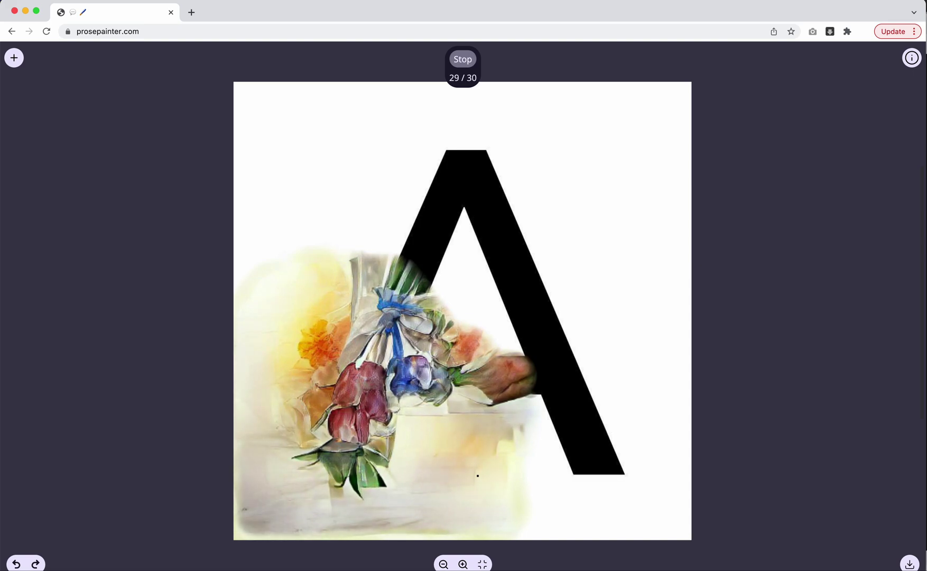
# - Accept the bouquet with its soft warm watercolour background
pyautogui.click(485, 62)
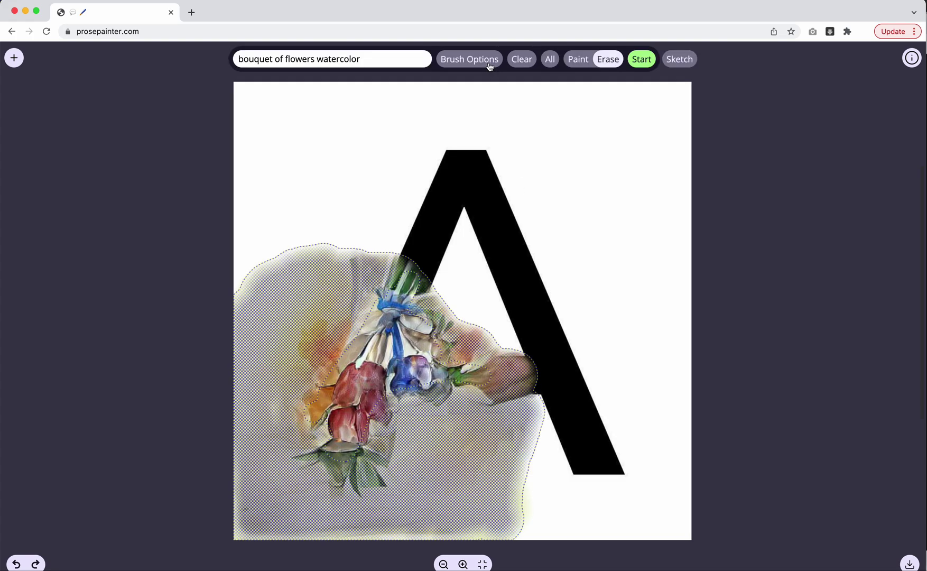
# - Replace the prompt with 'rainforest tropical paradise trending on artstation'
pyautogui.click(312, 62)
pyautogui.press('super+a')
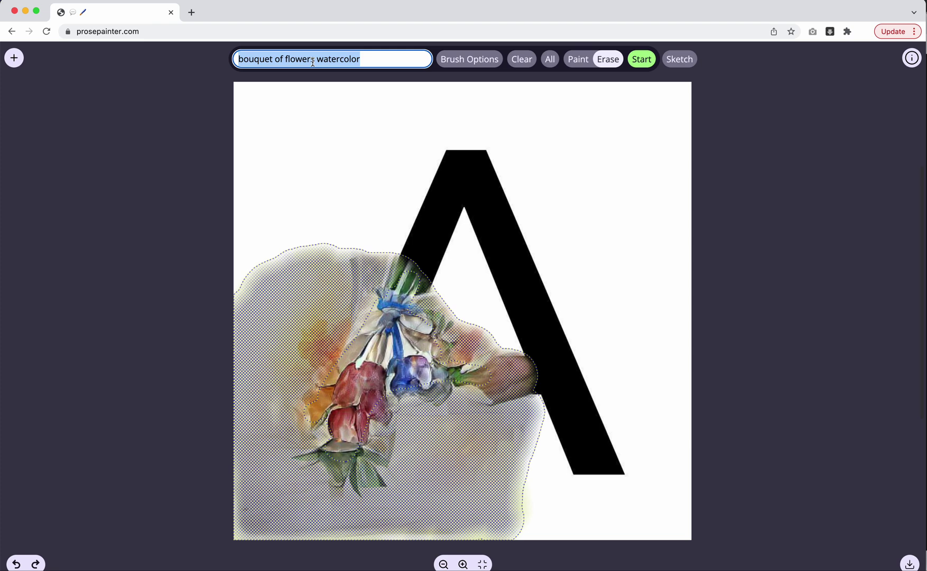
pyautogui.write('r')
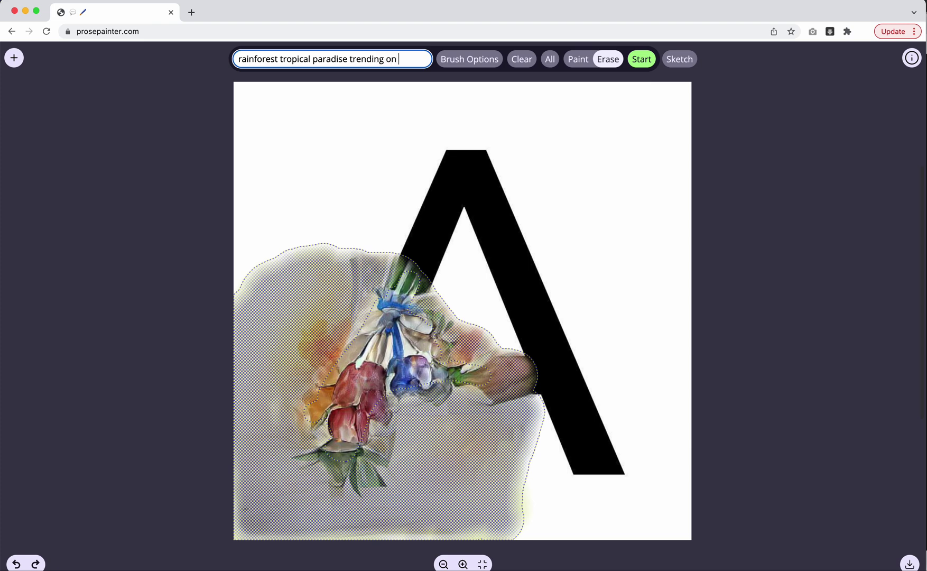
pyautogui.write('on')
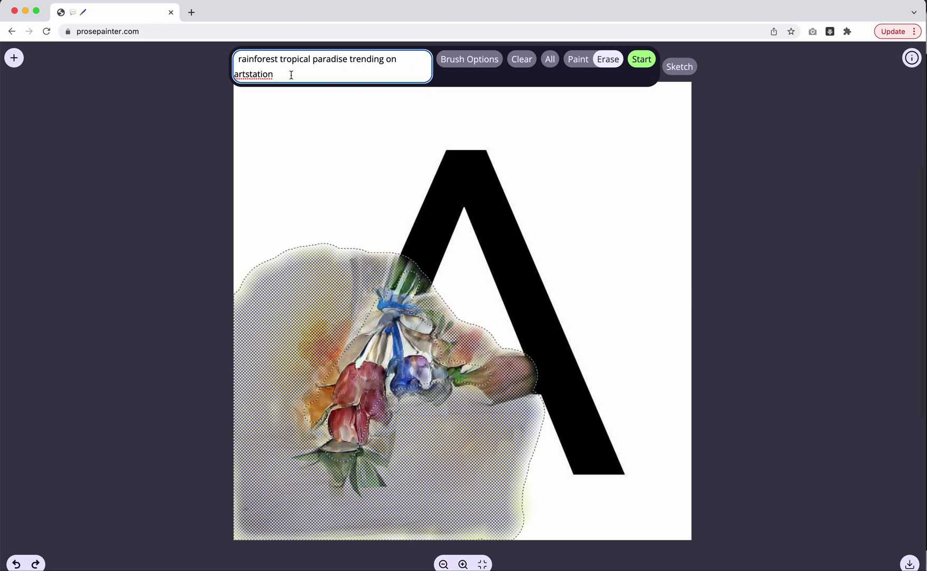
# - Remove the duplicated prompt text and clear the old mask from the bouquet
pyautogui.moveTo(285, 75); pyautogui.dragTo(245, 59)
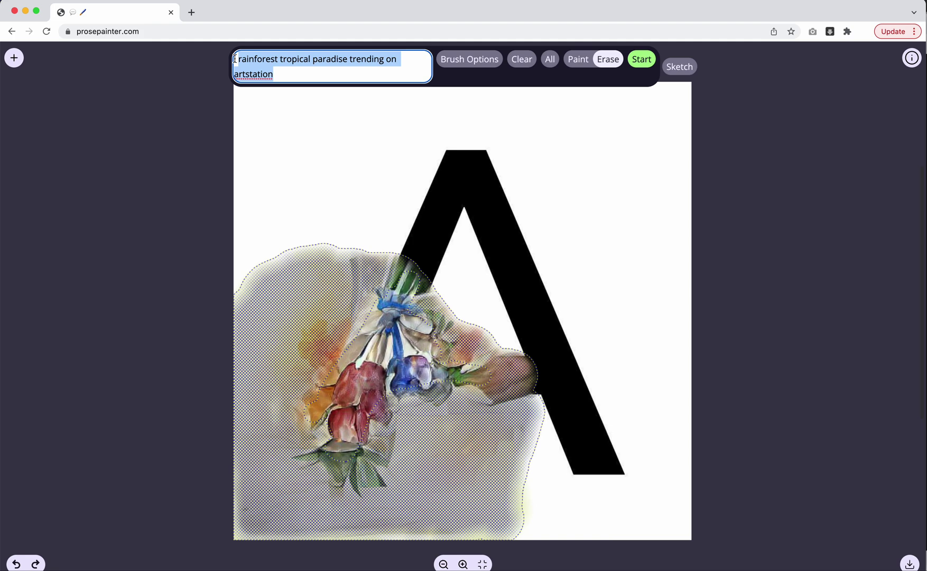
pyautogui.hotkey('ctrl', 'c')
pyautogui.press('Right')
pyautogui.hotkey('ctrl', 'v')
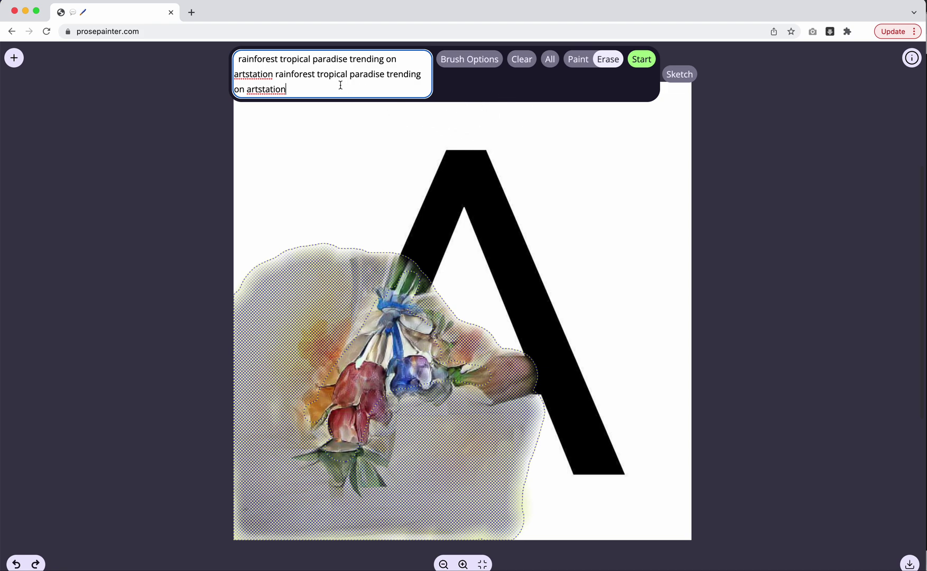
pyautogui.moveTo(278, 75)
pyautogui.mouseDown()
pyautogui.moveTo(236, 56)
pyautogui.moveTo(292, 91)
pyautogui.mouseUp()
pyautogui.click(300, 76)
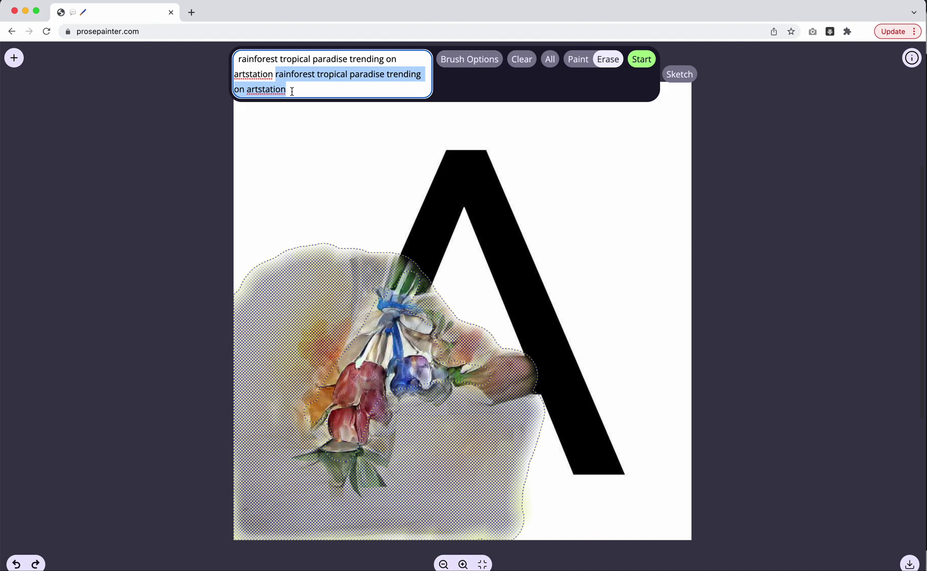
pyautogui.press('BackSpace')
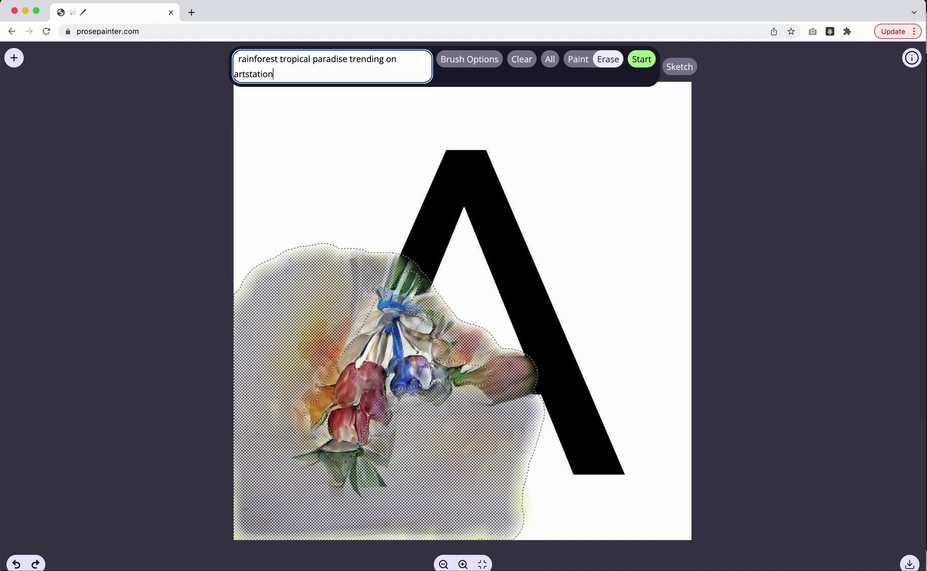
pyautogui.click(523, 60)
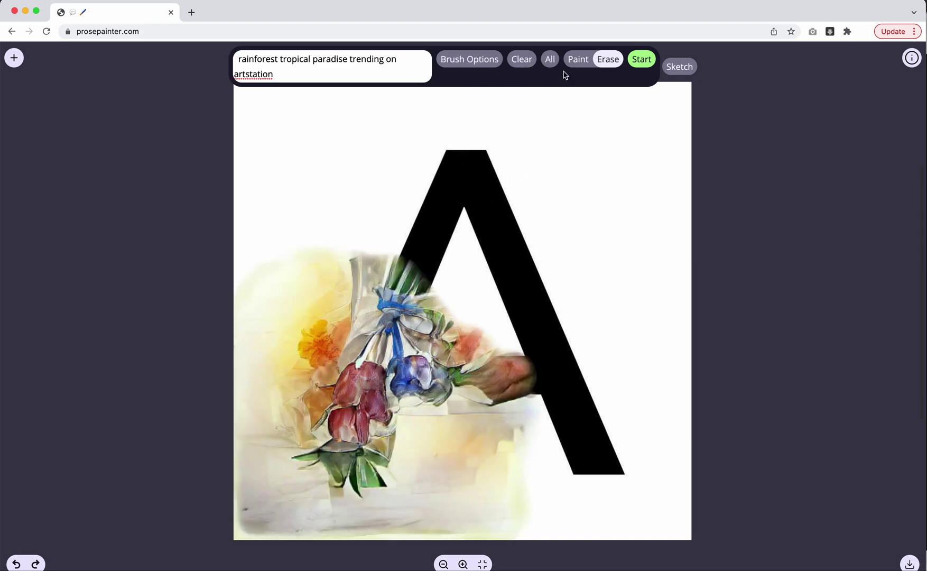
# - Paint a mask over the A's apex, right leg, the top strip and the upper-right canvas
pyautogui.click(580, 62)
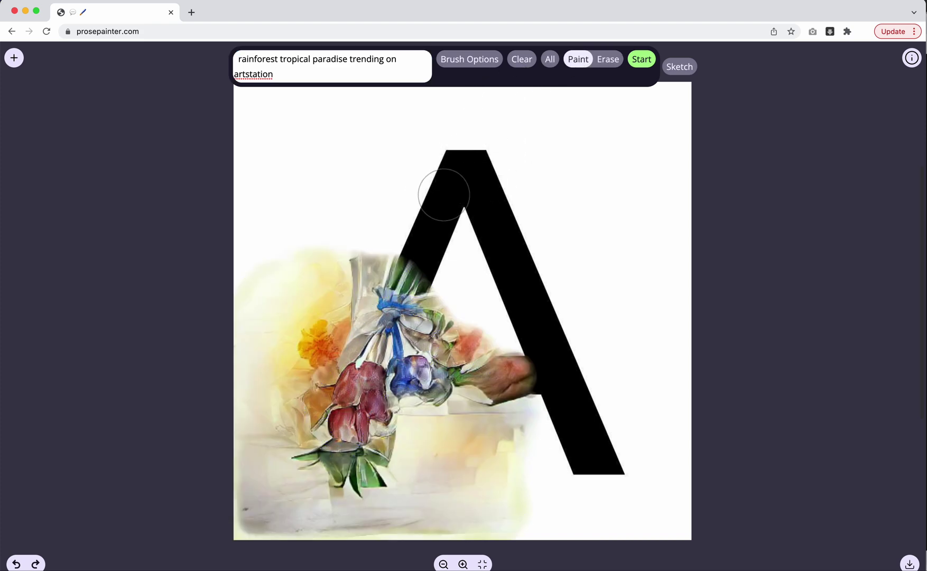
pyautogui.moveTo(444, 195)
pyautogui.mouseDown()
pyautogui.moveTo(463, 151)
pyautogui.moveTo(467, 188)
pyautogui.moveTo(493, 217)
pyautogui.moveTo(538, 325)
pyautogui.moveTo(552, 321)
pyautogui.moveTo(496, 162)
pyautogui.moveTo(474, 141)
pyautogui.moveTo(666, 123)
pyautogui.moveTo(682, 139)
pyautogui.mouseUp()
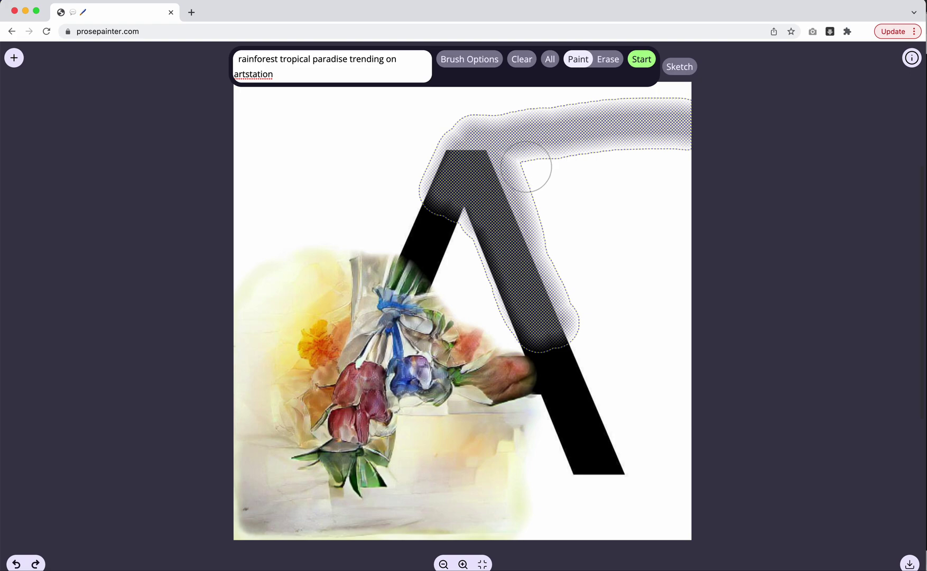
pyautogui.moveTo(526, 167)
pyautogui.mouseDown()
pyautogui.moveTo(658, 161)
pyautogui.moveTo(523, 172)
pyautogui.moveTo(645, 144)
pyautogui.moveTo(502, 201)
pyautogui.moveTo(608, 185)
pyautogui.moveTo(554, 232)
pyautogui.moveTo(583, 216)
pyautogui.moveTo(756, 206)
pyautogui.mouseUp()
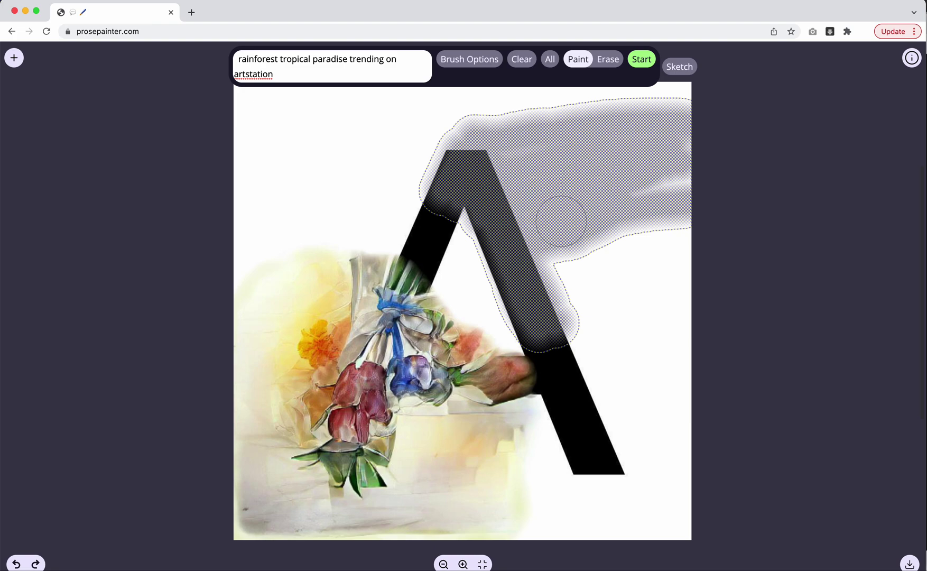
pyautogui.moveTo(561, 221)
pyautogui.mouseDown()
pyautogui.moveTo(558, 259)
pyautogui.moveTo(695, 238)
pyautogui.mouseUp()
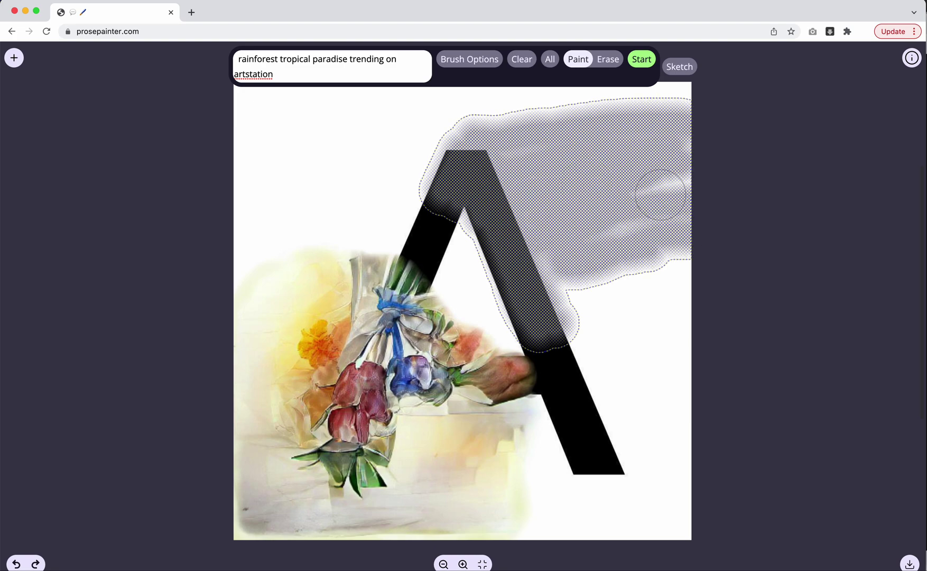
pyautogui.moveTo(660, 195)
pyautogui.mouseDown()
pyautogui.moveTo(668, 260)
pyautogui.moveTo(609, 254)
pyautogui.moveTo(577, 282)
pyautogui.moveTo(661, 285)
pyautogui.moveTo(600, 296)
pyautogui.moveTo(623, 260)
pyautogui.moveTo(535, 254)
pyautogui.moveTo(589, 341)
pyautogui.moveTo(546, 313)
pyautogui.moveTo(532, 330)
pyautogui.moveTo(602, 333)
pyautogui.moveTo(667, 312)
pyautogui.mouseUp()
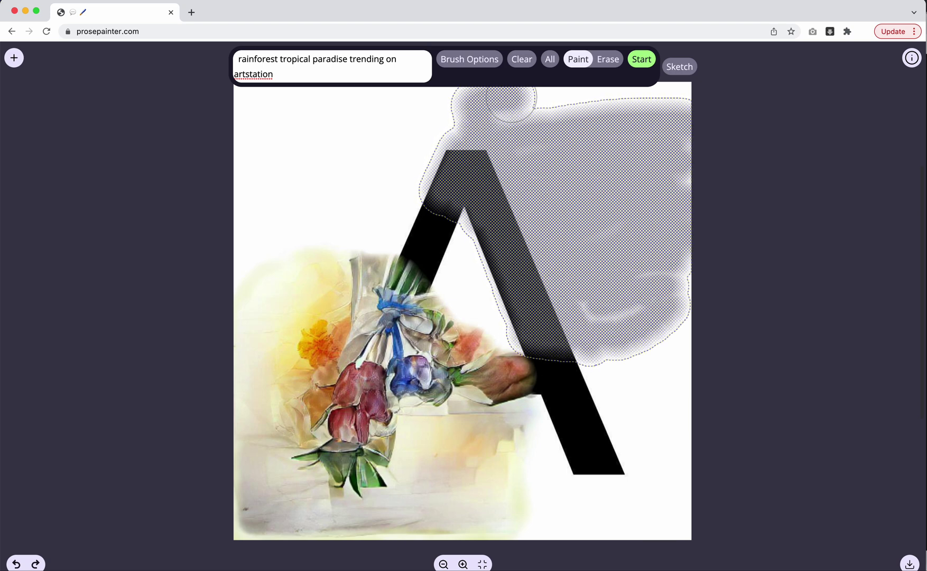
pyautogui.moveTo(510, 99)
pyautogui.mouseDown()
pyautogui.moveTo(678, 92)
pyautogui.moveTo(529, 121)
pyautogui.moveTo(475, 122)
pyautogui.moveTo(461, 108)
pyautogui.moveTo(457, 125)
pyautogui.moveTo(448, 117)
pyautogui.moveTo(432, 182)
pyautogui.moveTo(465, 222)
pyautogui.mouseUp()
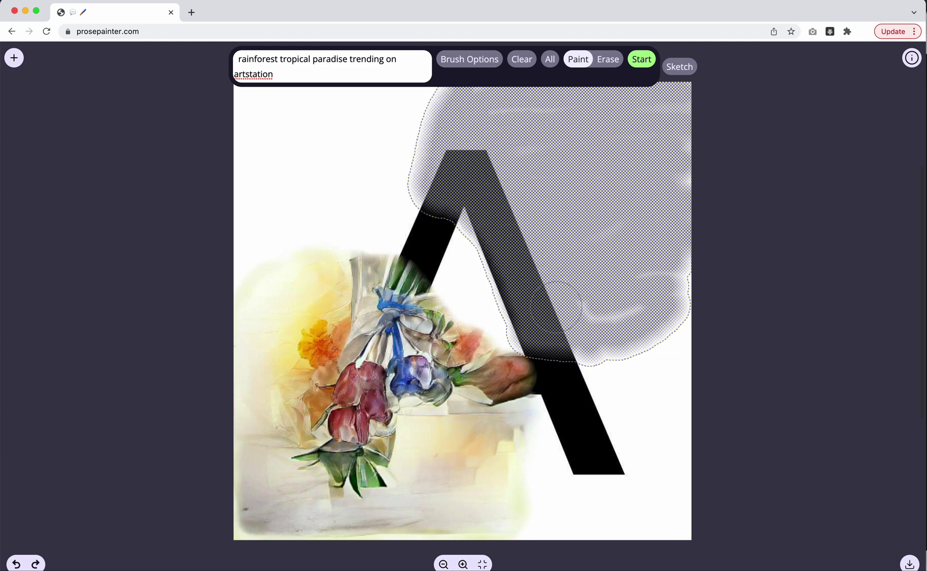
pyautogui.moveTo(556, 306)
pyautogui.mouseDown()
pyautogui.moveTo(640, 315)
pyautogui.moveTo(639, 288)
pyautogui.moveTo(667, 286)
pyautogui.moveTo(680, 141)
pyautogui.moveTo(631, 117)
pyautogui.moveTo(491, 118)
pyautogui.moveTo(596, 125)
pyautogui.moveTo(530, 151)
pyautogui.moveTo(563, 151)
pyautogui.mouseUp()
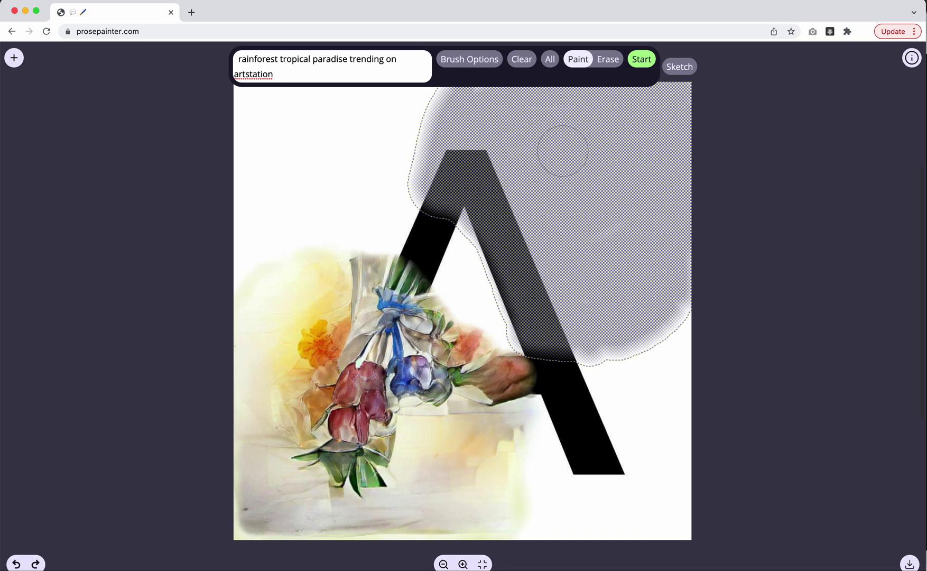
# - Generate a green-and-turquoise rainforest wash in the upper right and accept it
pyautogui.click(640, 63)
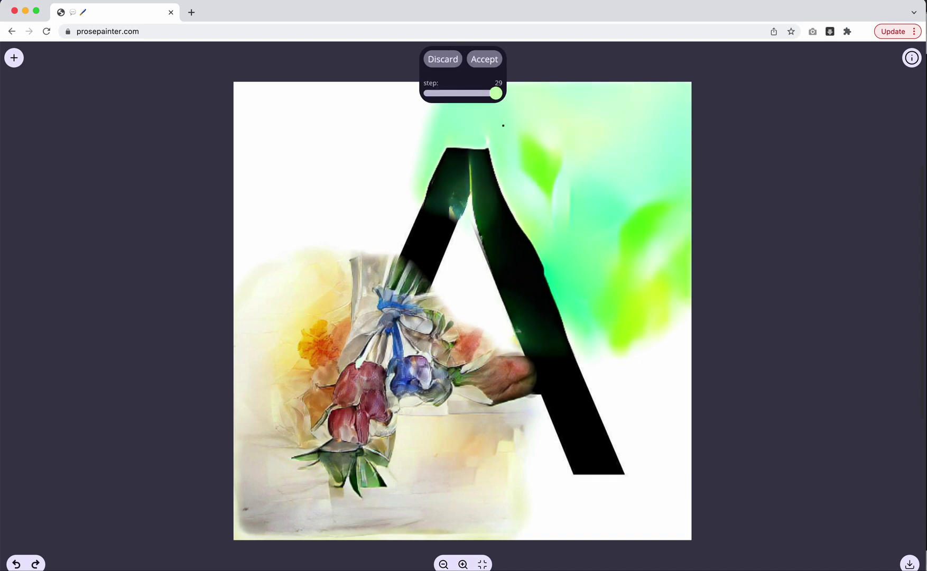
pyautogui.click(485, 60)
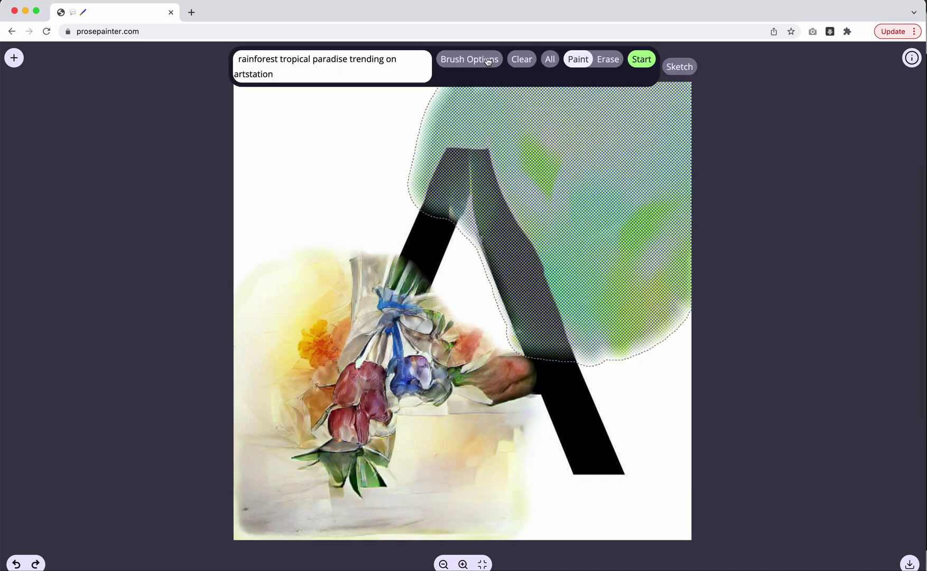
# - Run a second rainforest pass adding tropical leaves and palms, and accept it
pyautogui.click(642, 60)
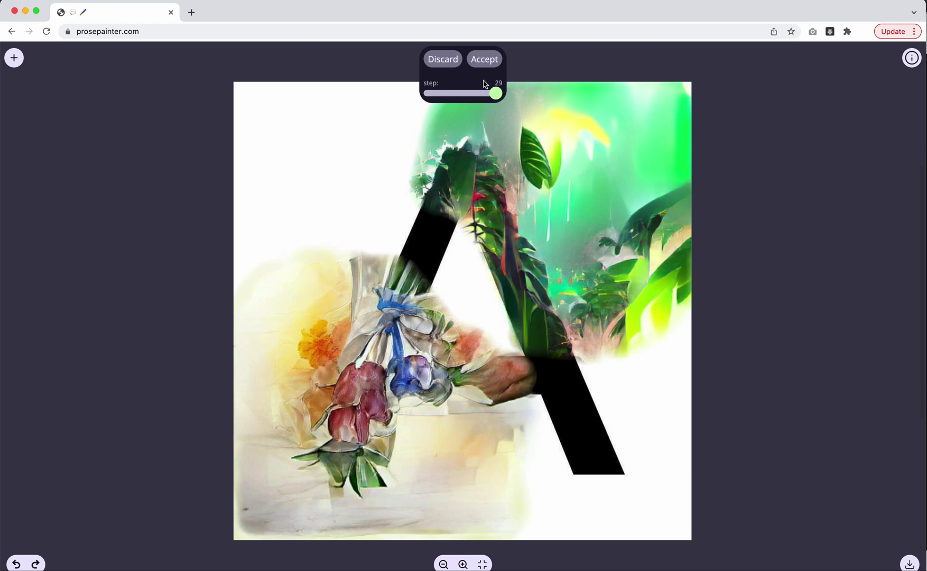
pyautogui.click(484, 59)
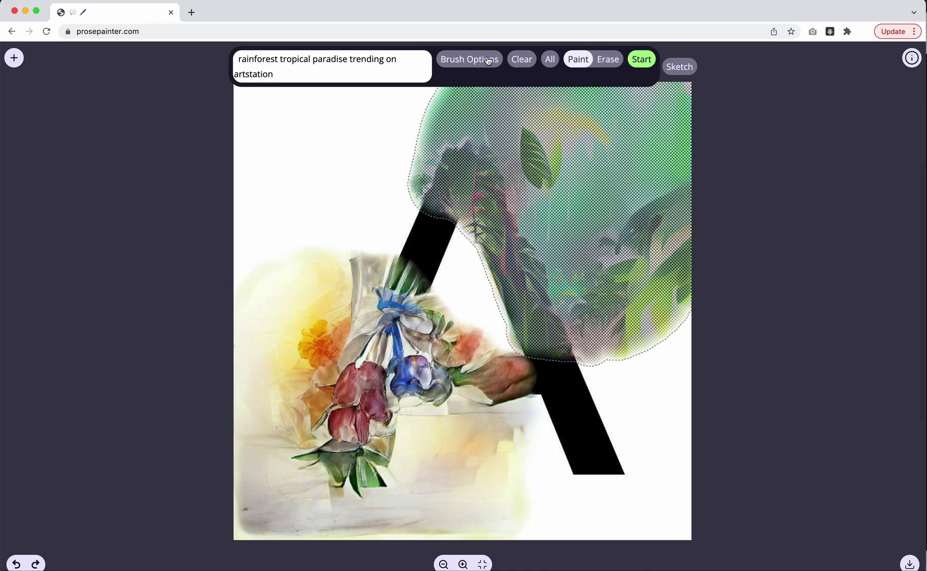
# - Run a third rainforest pass for denser foliage and red stems, and accept it
pyautogui.click(648, 59)
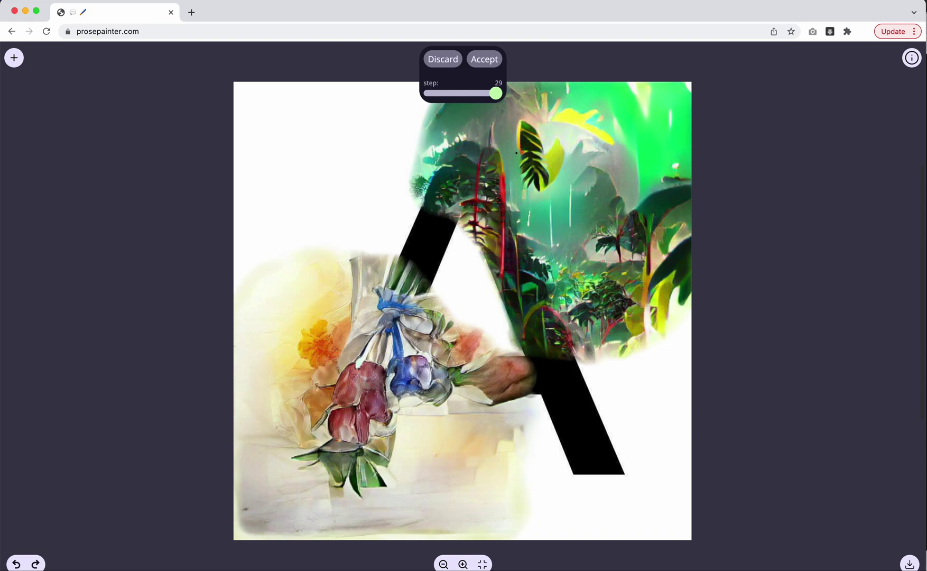
pyautogui.click(484, 60)
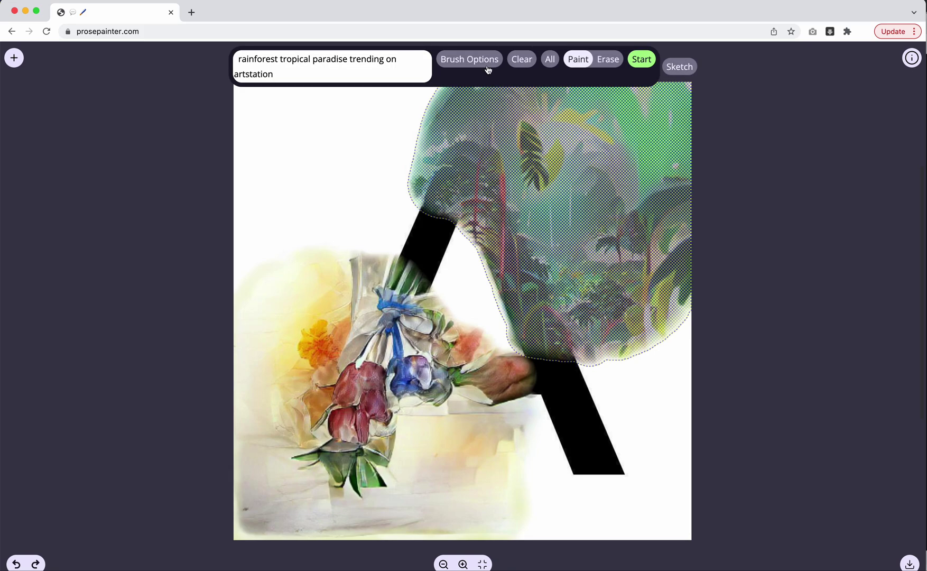
# - Clear the mask overlay to reveal the red-stemmed tropical jungle in the upper right
pyautogui.click(523, 62)
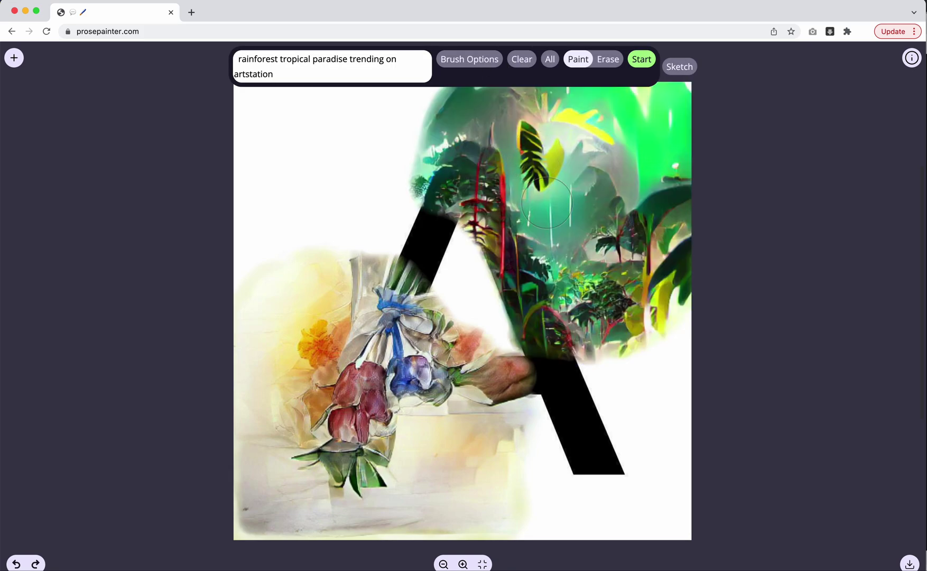